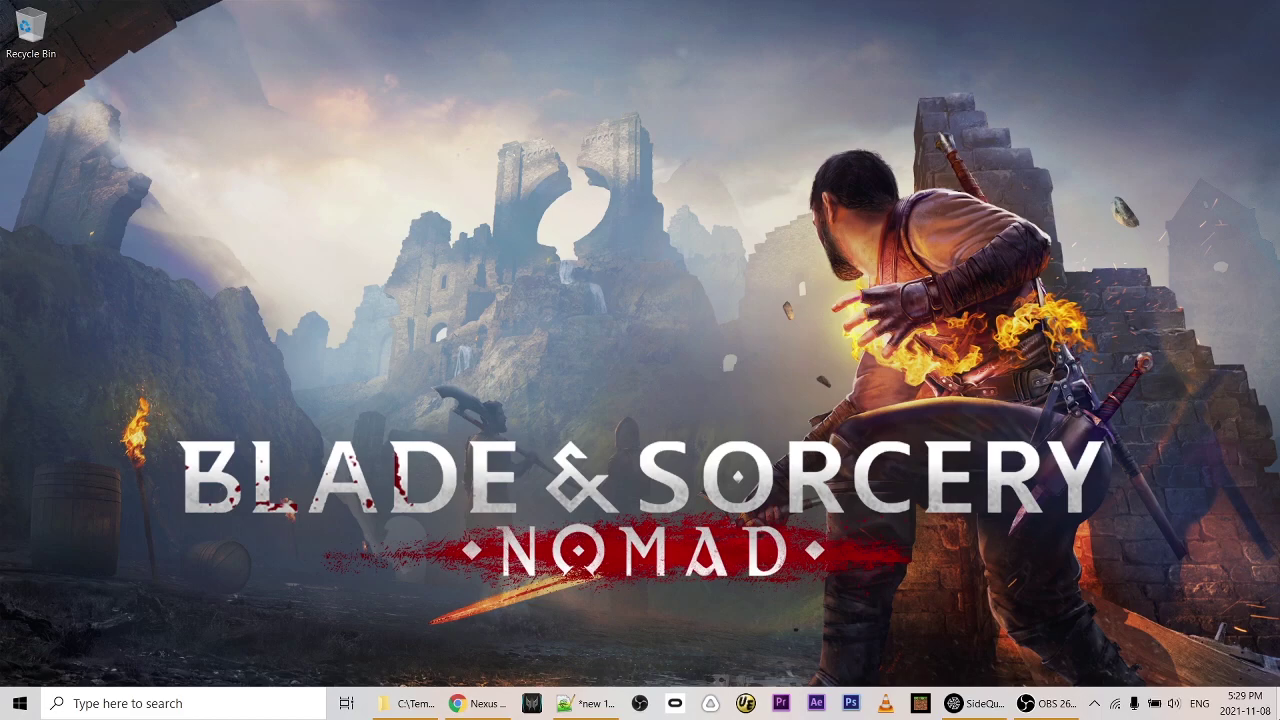
- Restore the minimized Chrome window showing the Nexus Mods homepage
click(482, 703)
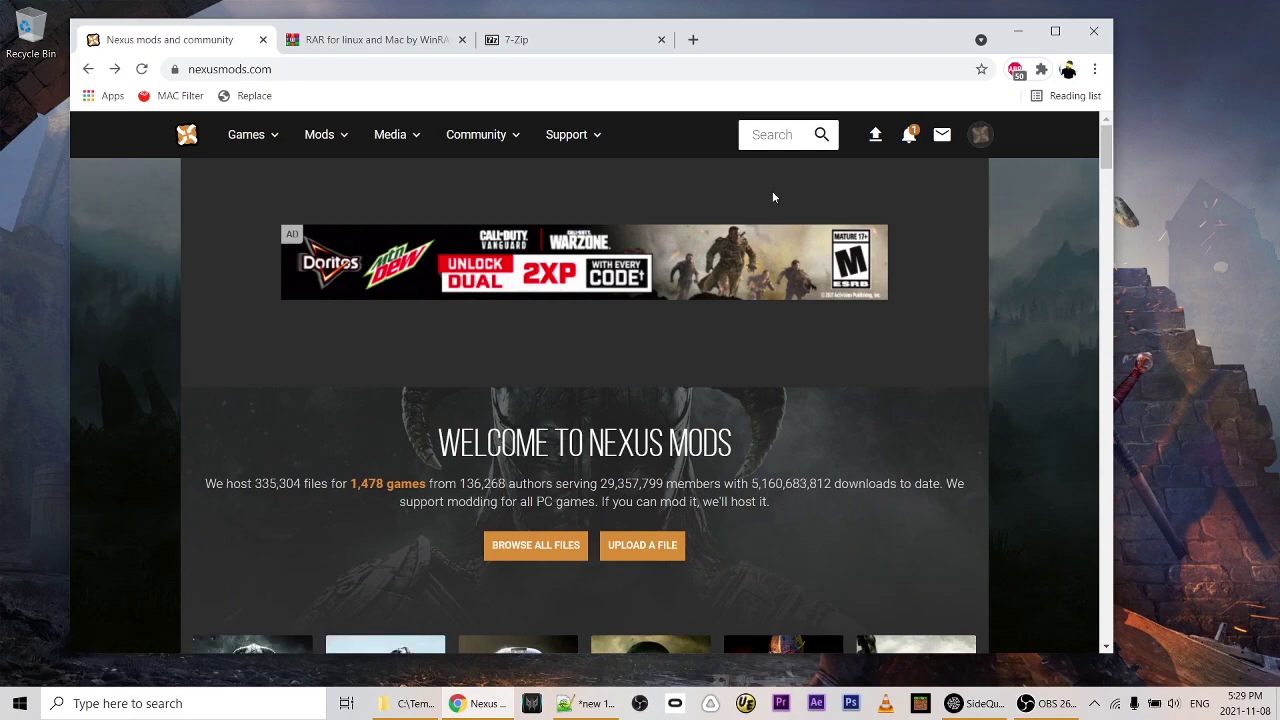
- Search Nexus Mods games for 'blade & sorcery'
click(780, 135)
text(blade)
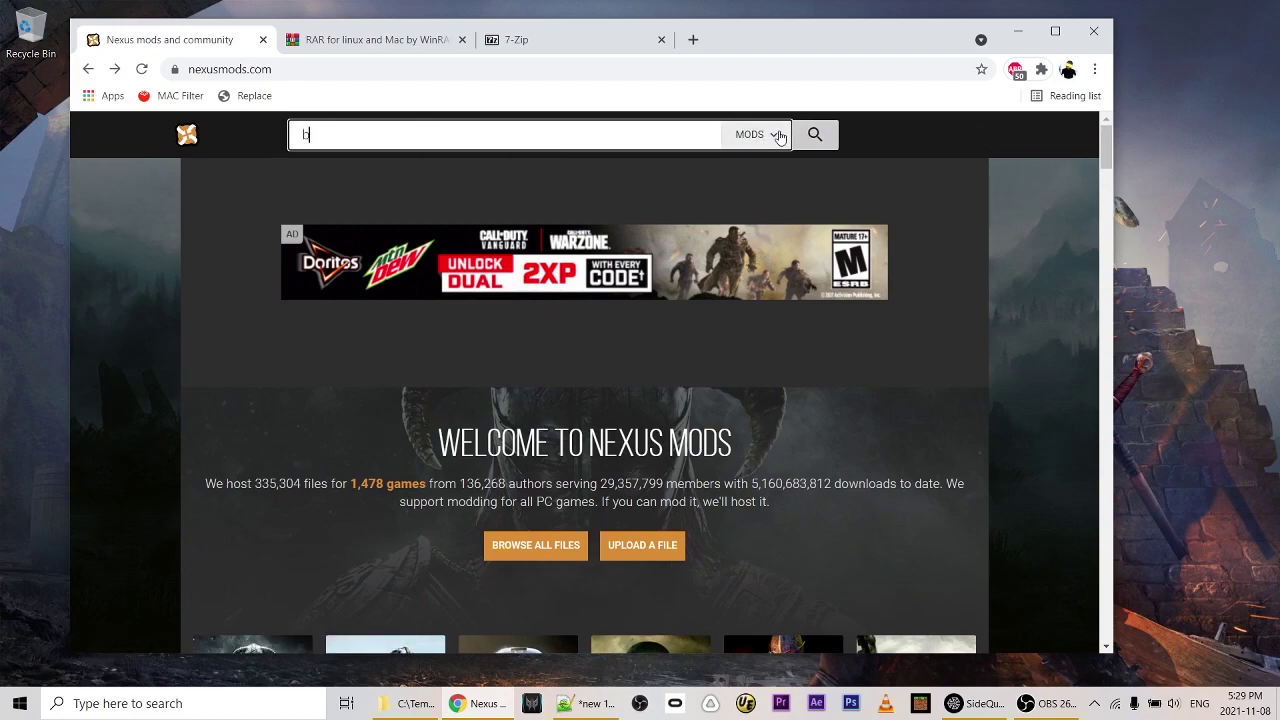
click(780, 135)
click(762, 188)
click(548, 124)
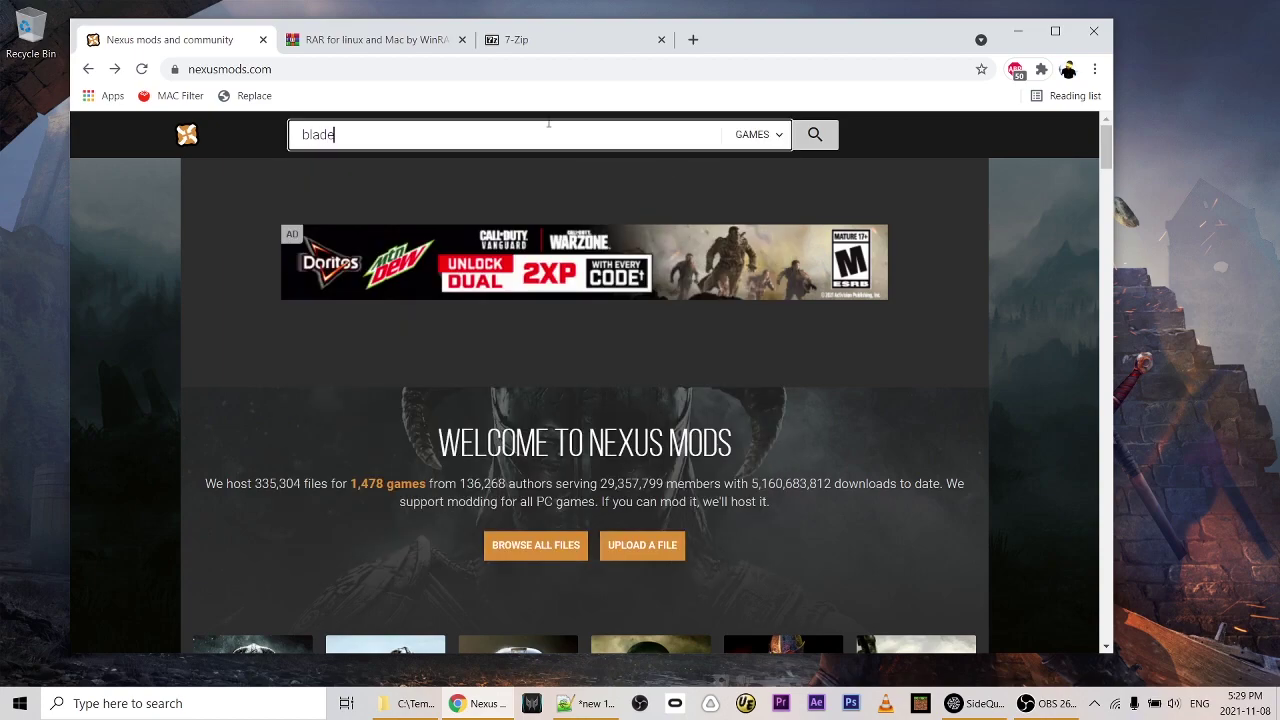
text(& sorcery)
key(Return)
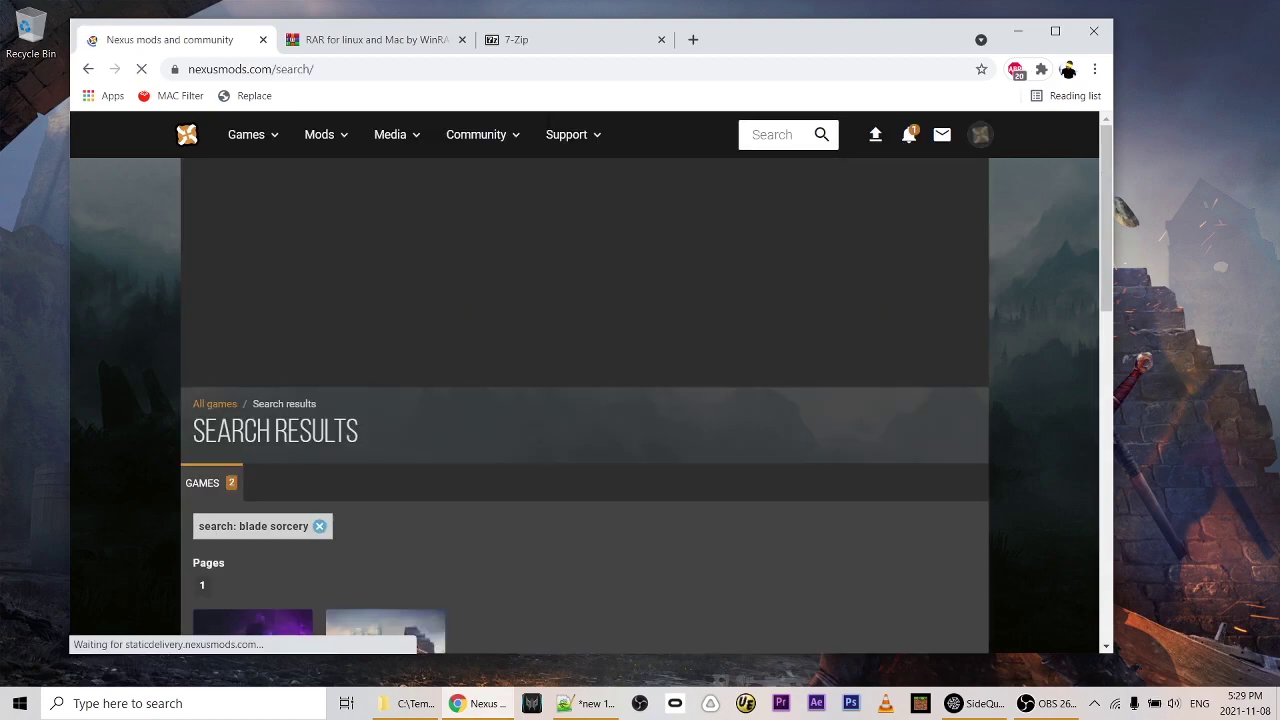
- Open the Blade & Sorcery: Nomad game page and browse its Hot Mods
scroll(544, 308, down, 3)
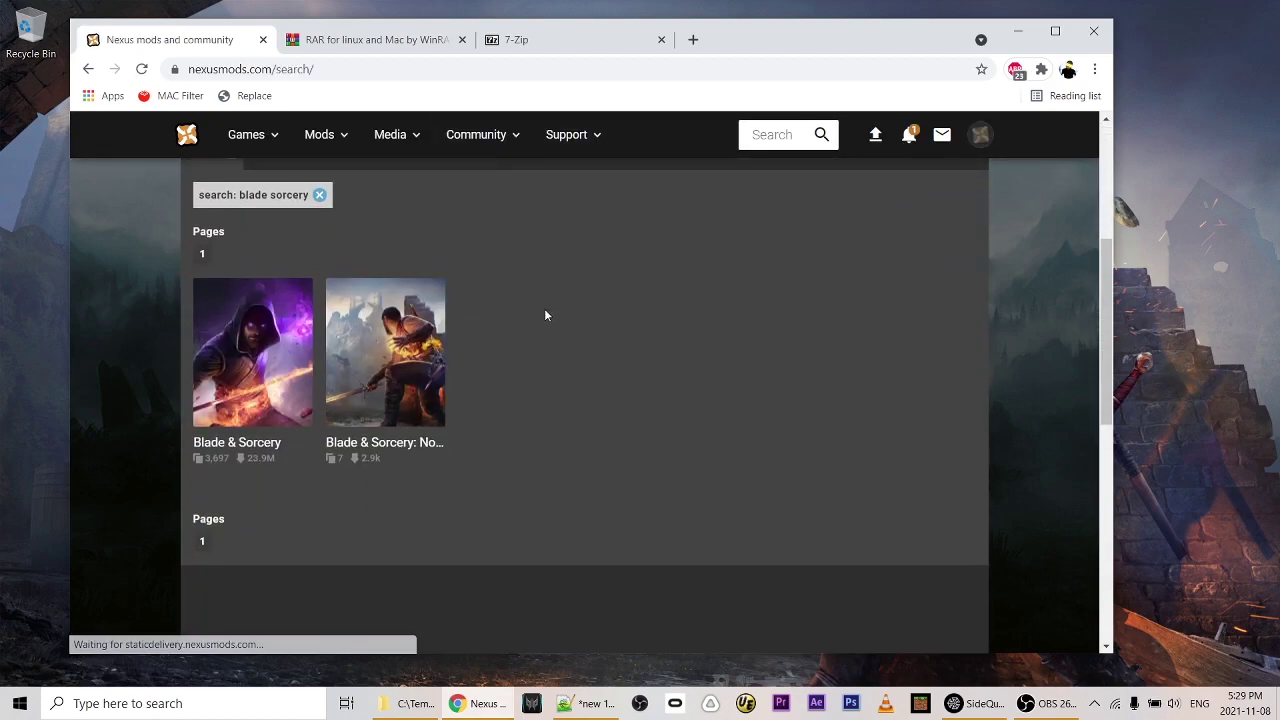
click(402, 430)
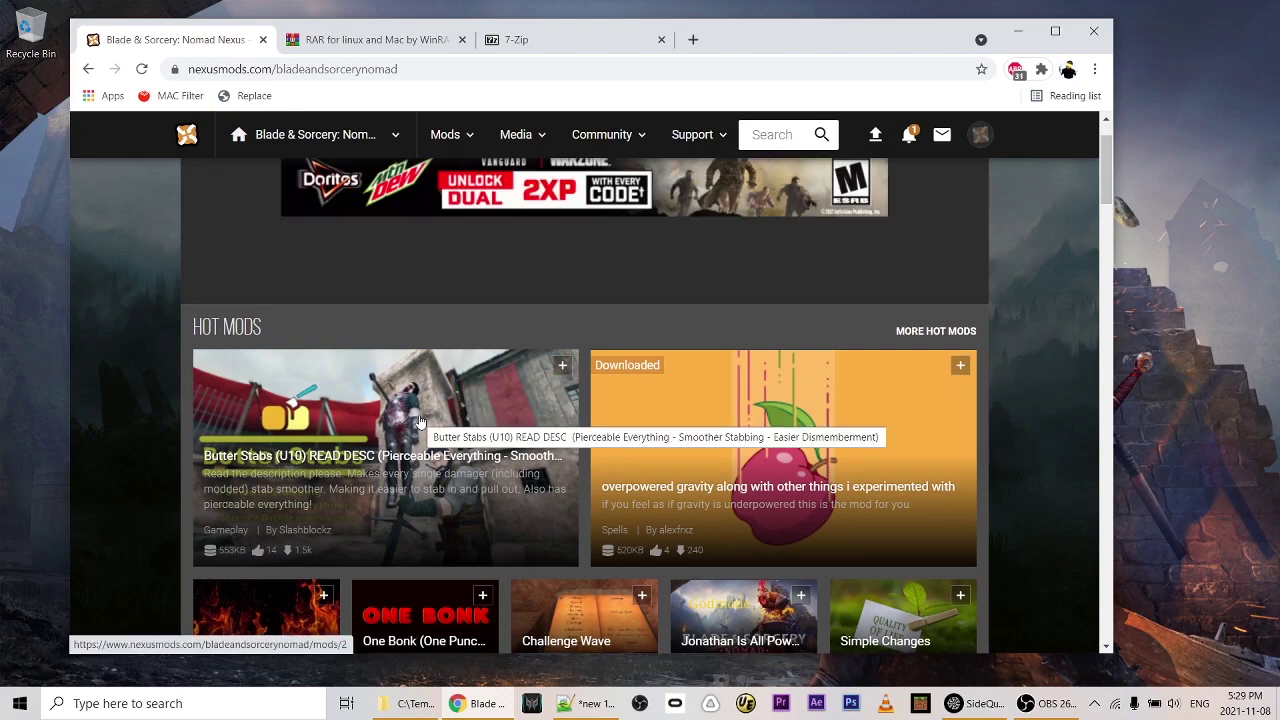
scroll(877, 455, down, 1)
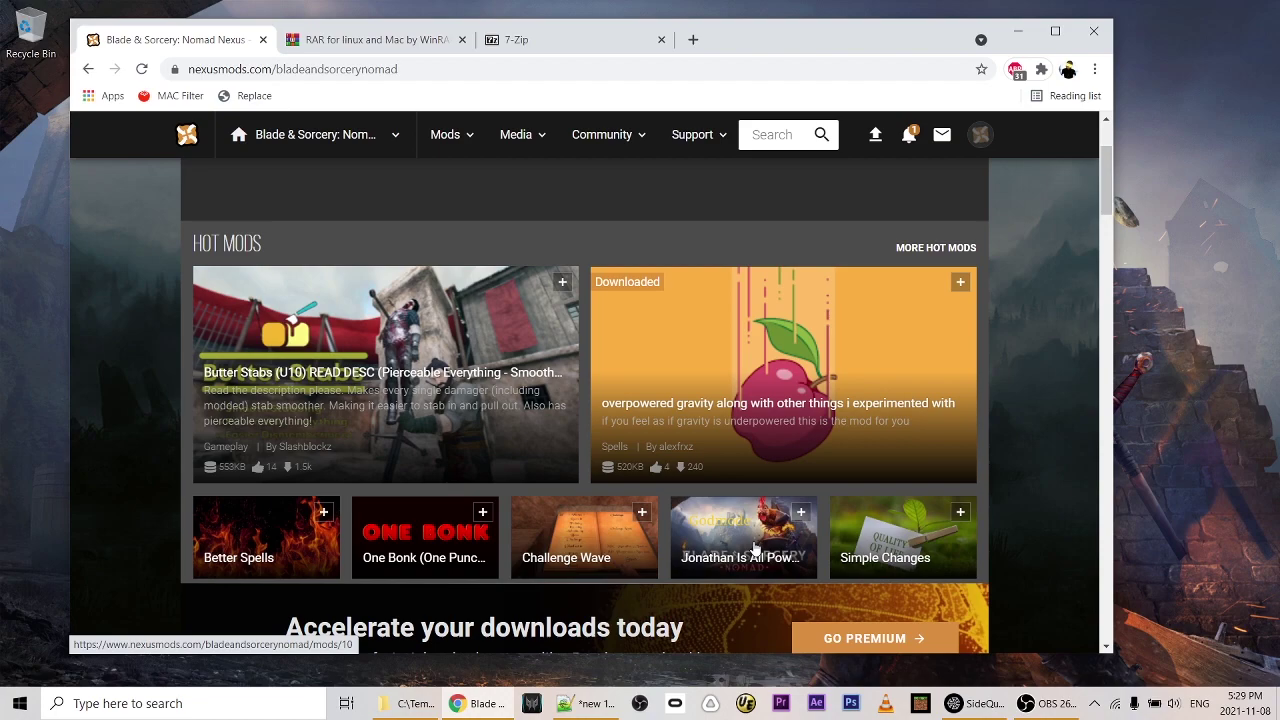
- Open the overpowered gravity mod and start a manual download of overpowered-7-1-0-1636307380.7z
click(750, 346)
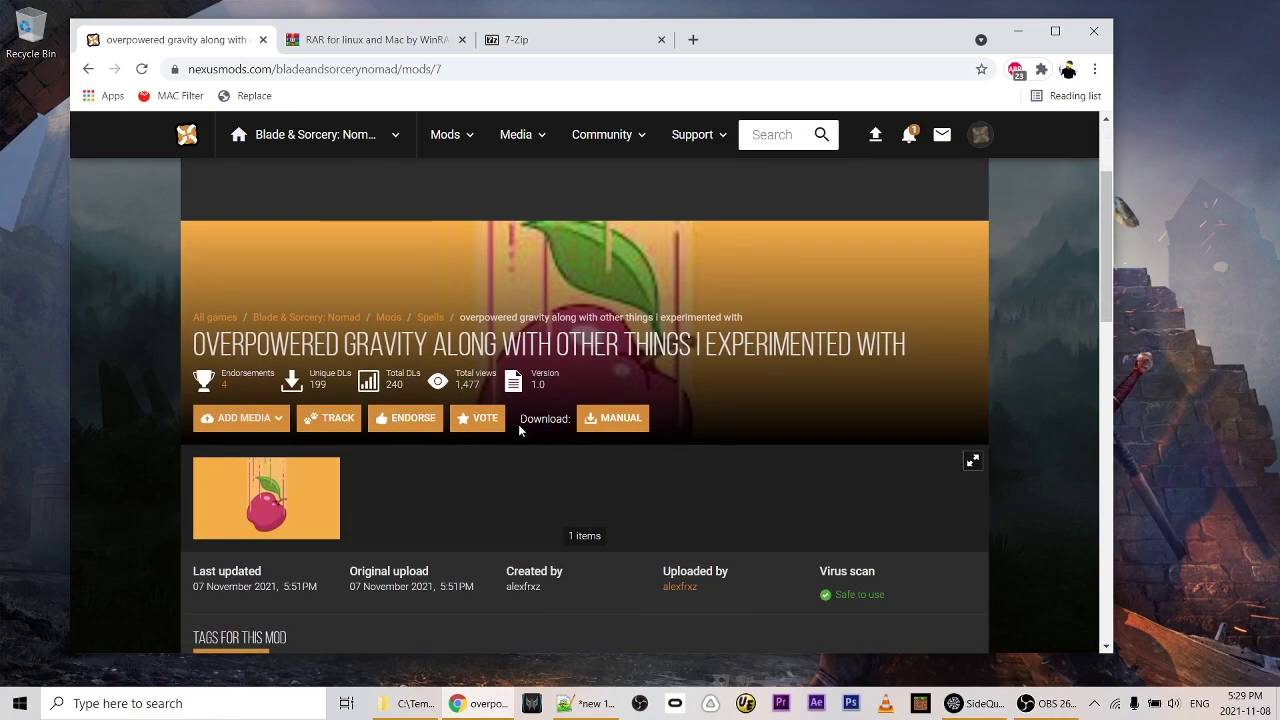
click(618, 420)
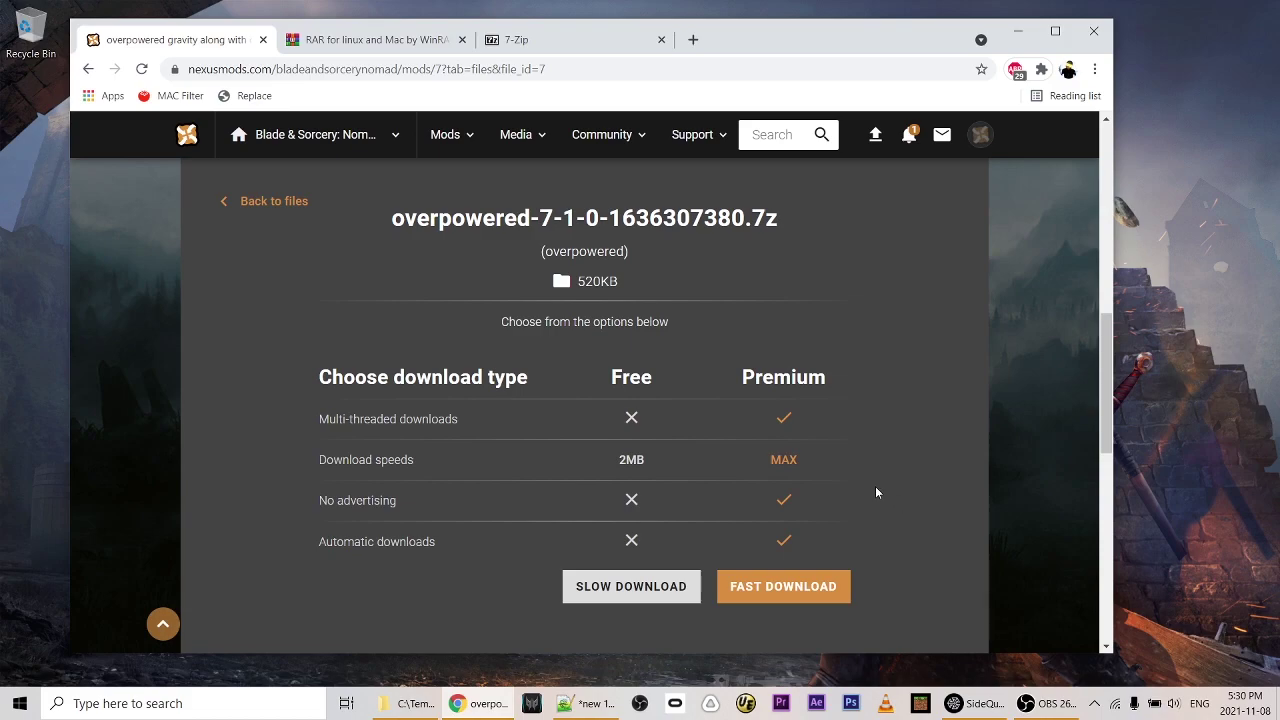
- Check the 521 KB overpowered .7z archive in BladeAndSorceryMods, then view the 7-zip.org page
click(400, 703)
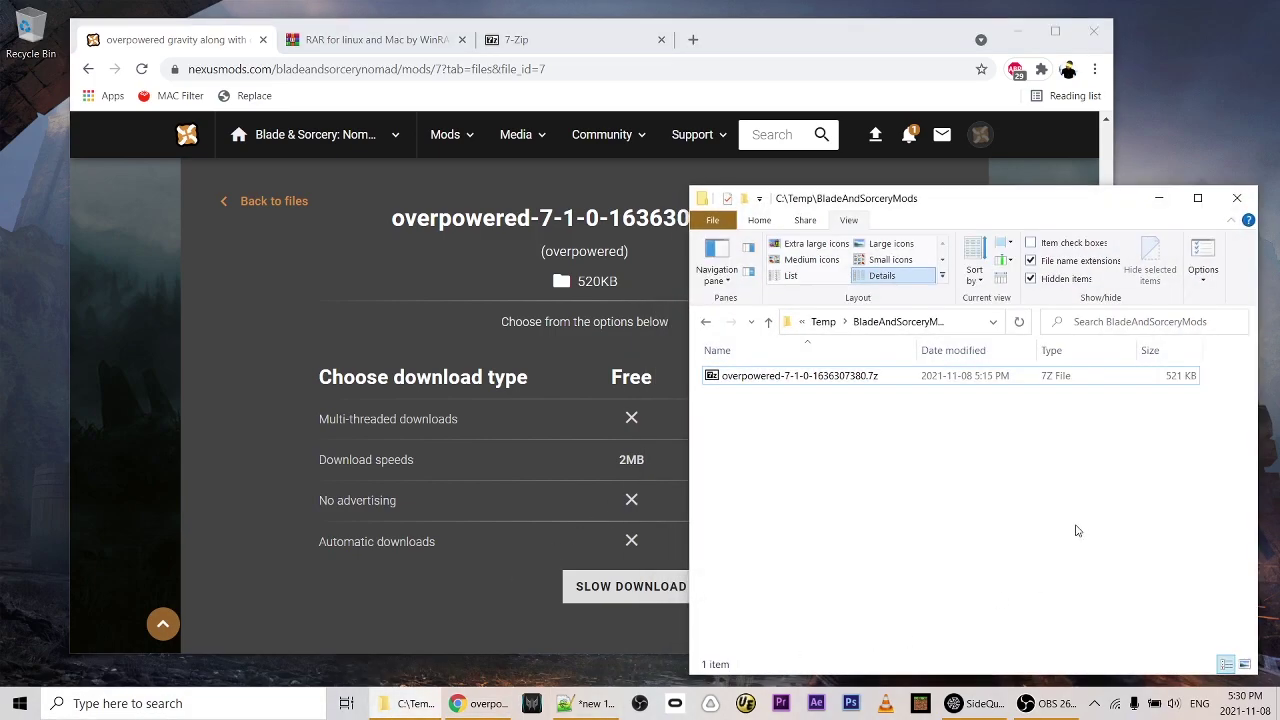
click(838, 383)
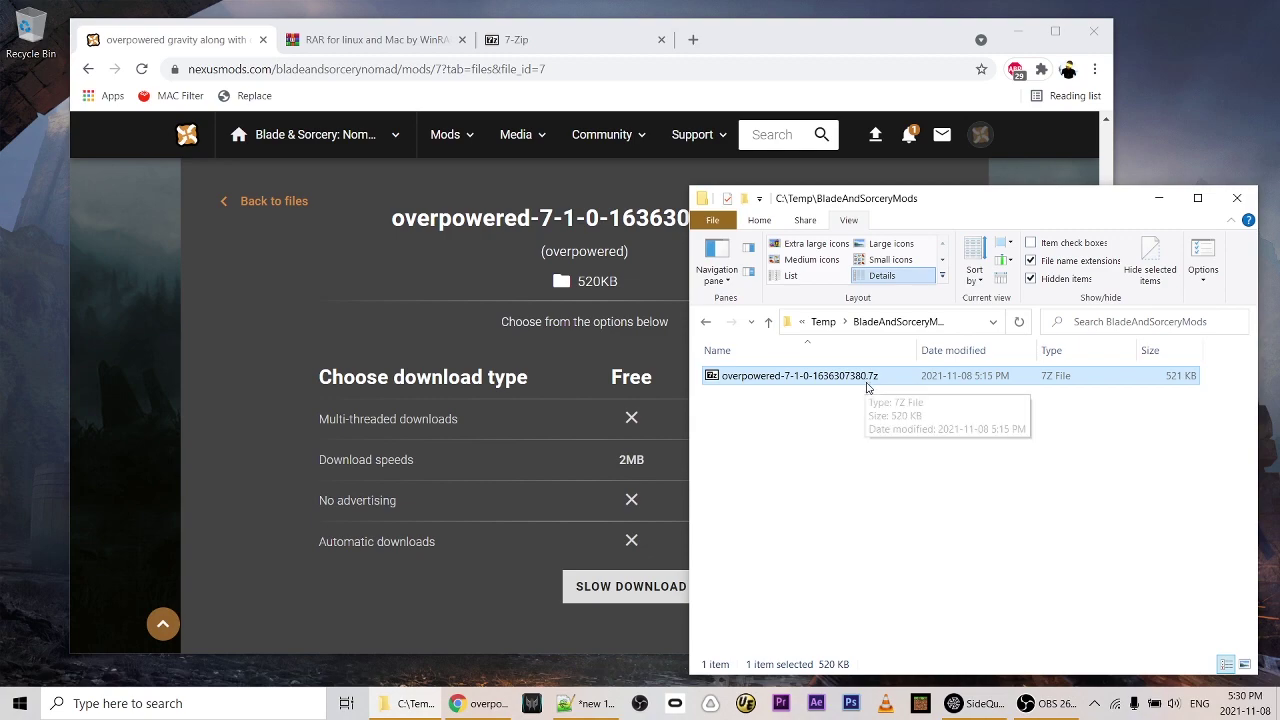
click(885, 482)
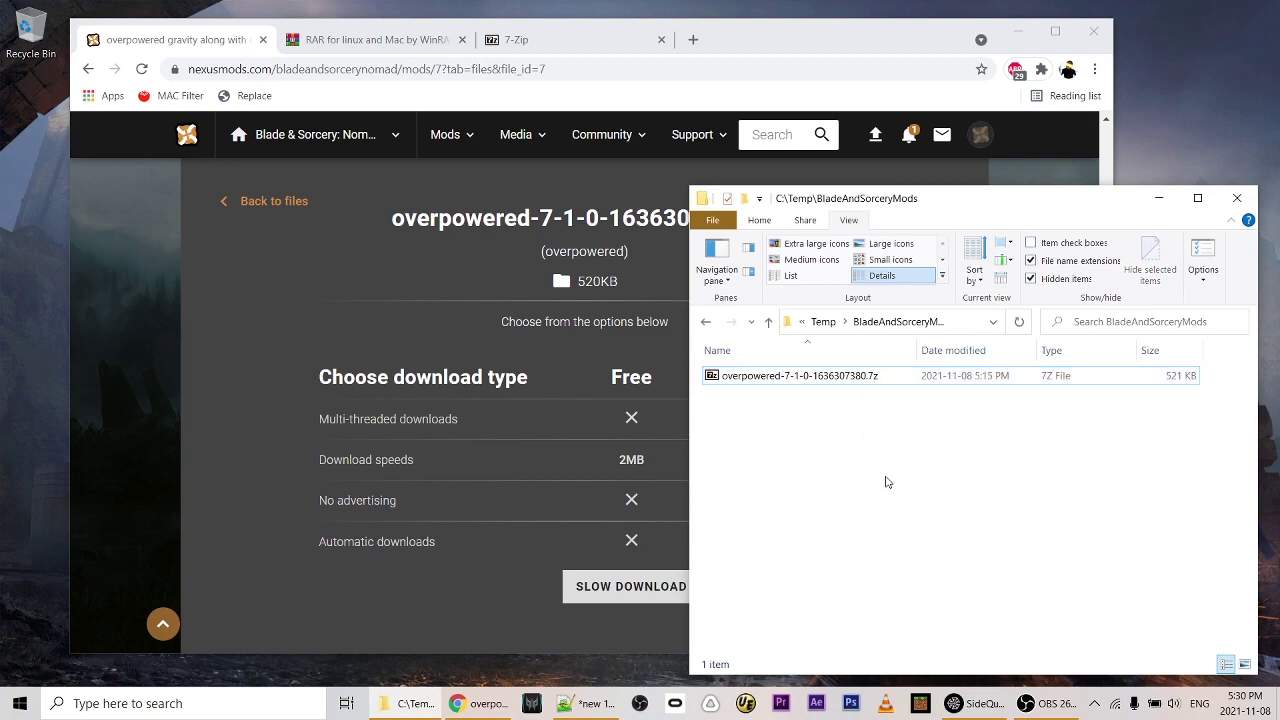
click(589, 44)
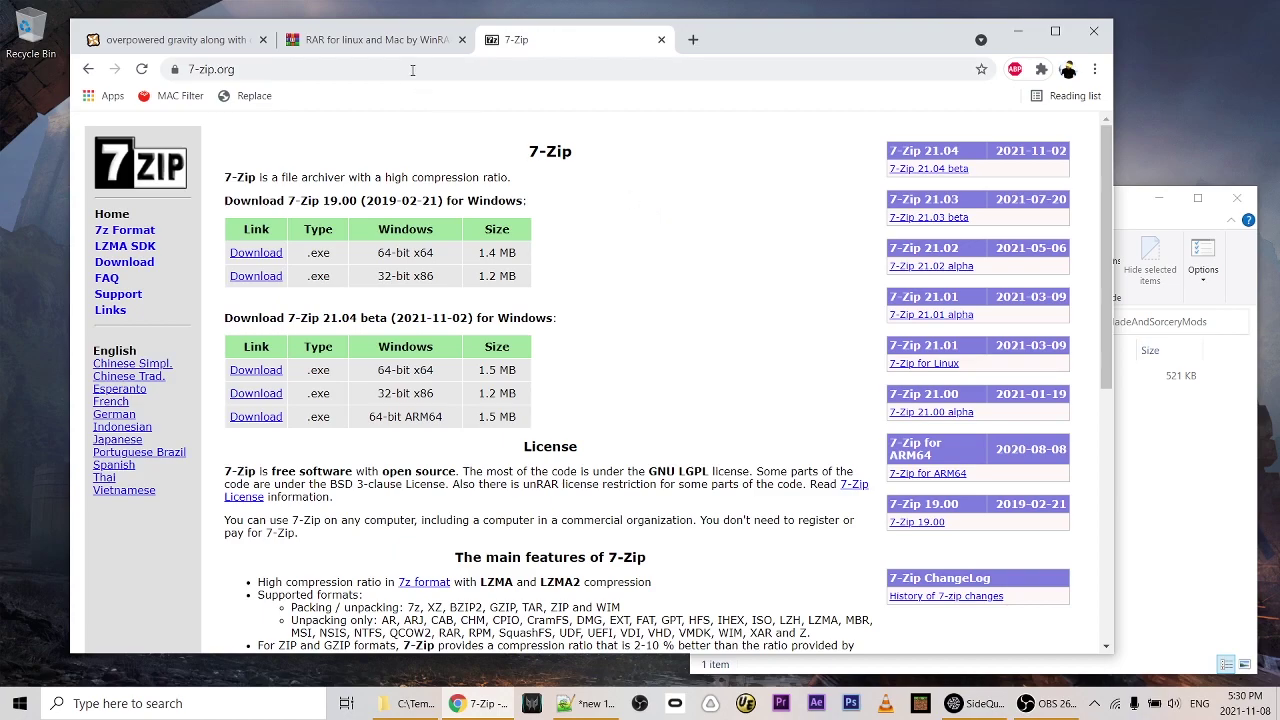
- View WinRAR's RAR for Linux & Mac page, then bring the BladeAndSorceryMods folder forward
click(397, 44)
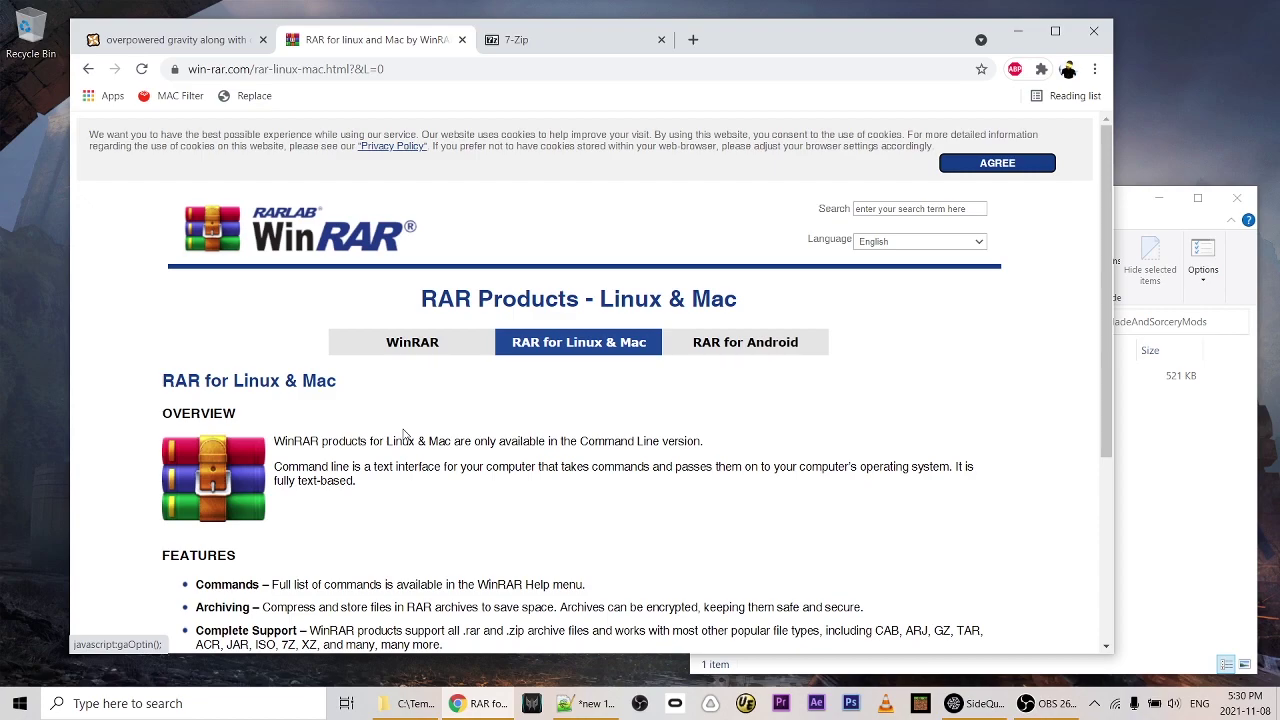
click(1205, 495)
- Extract the overpowered .7z archive with 7-Zip and select the resulting 726 KB bas.jsondb
right_click(765, 377)
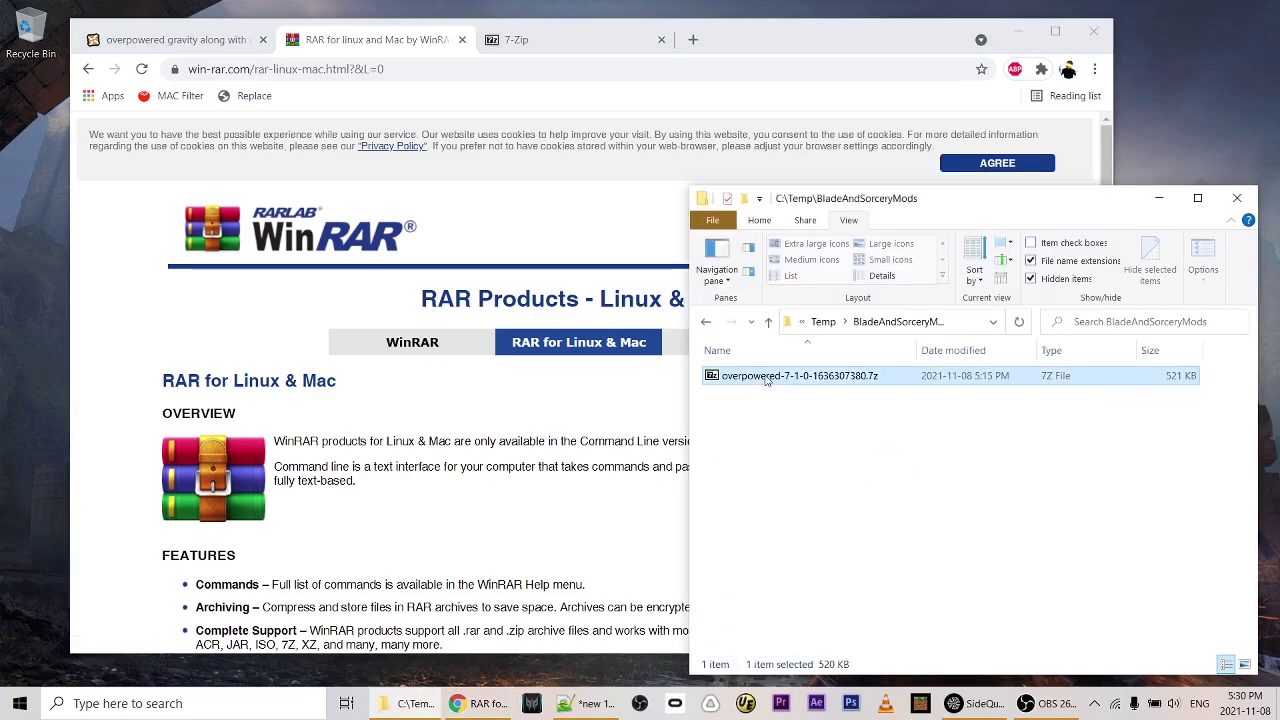
mouse_move(857, 430)
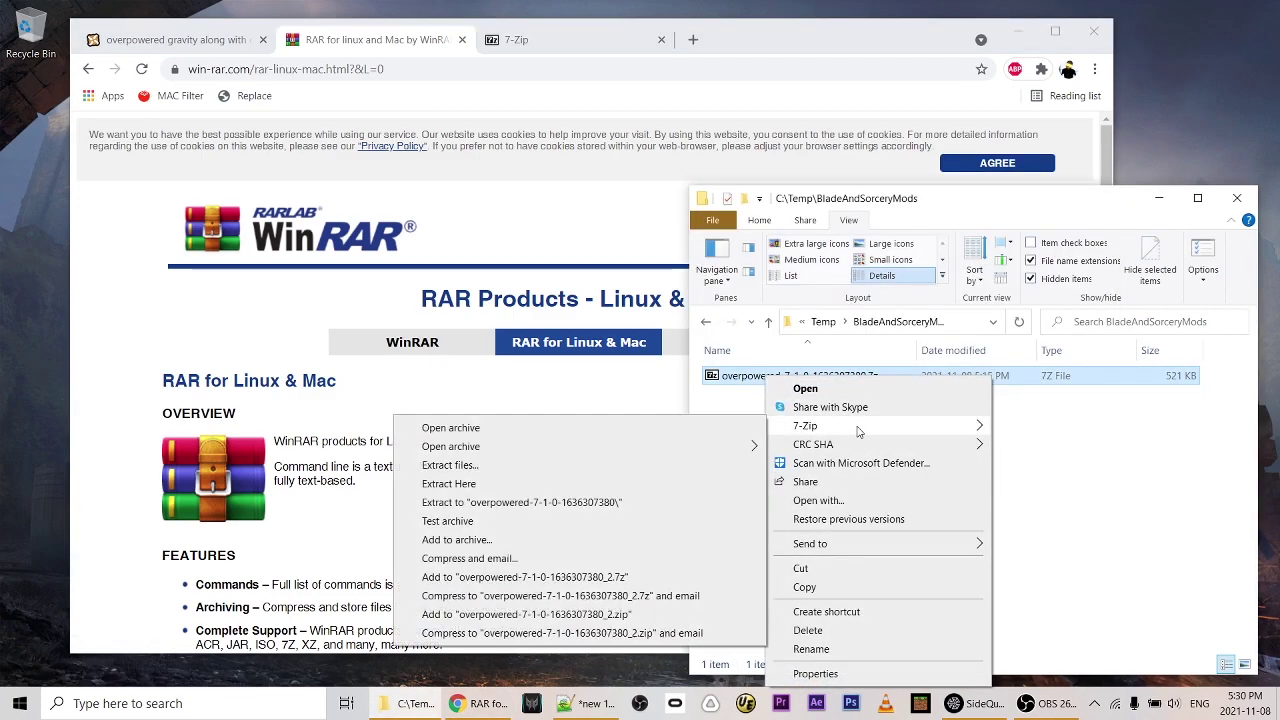
click(619, 501)
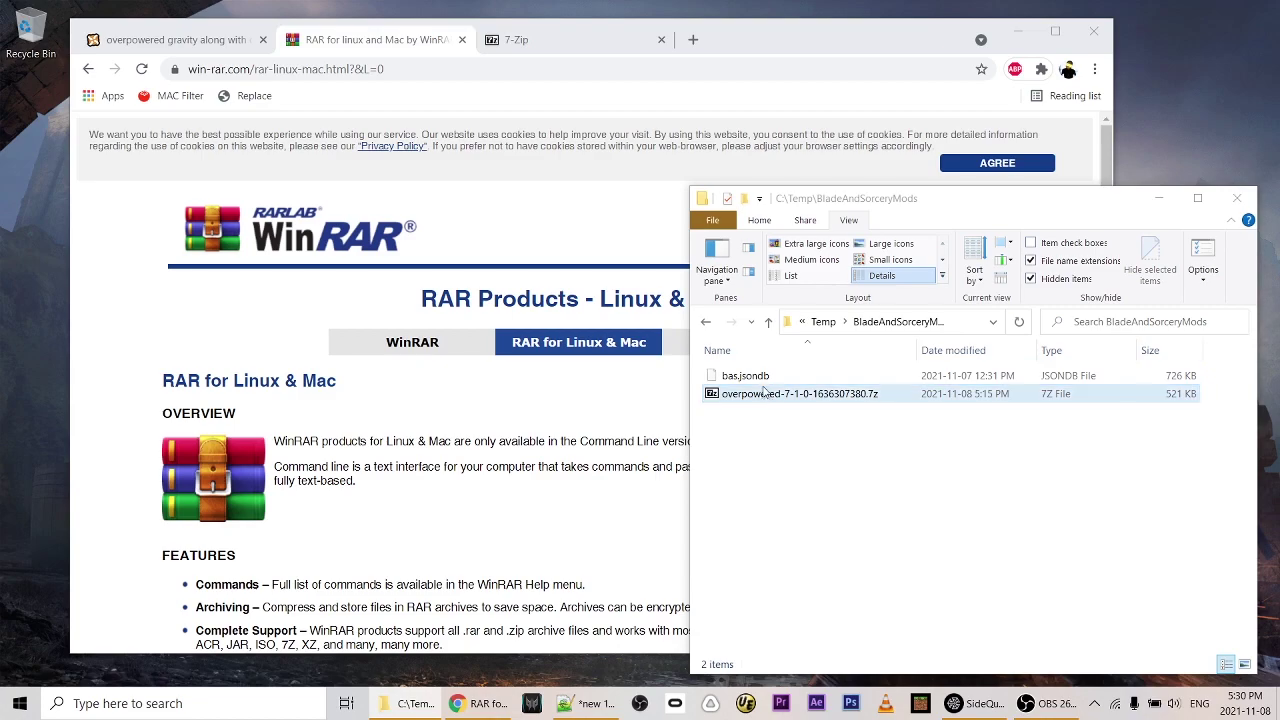
click(758, 378)
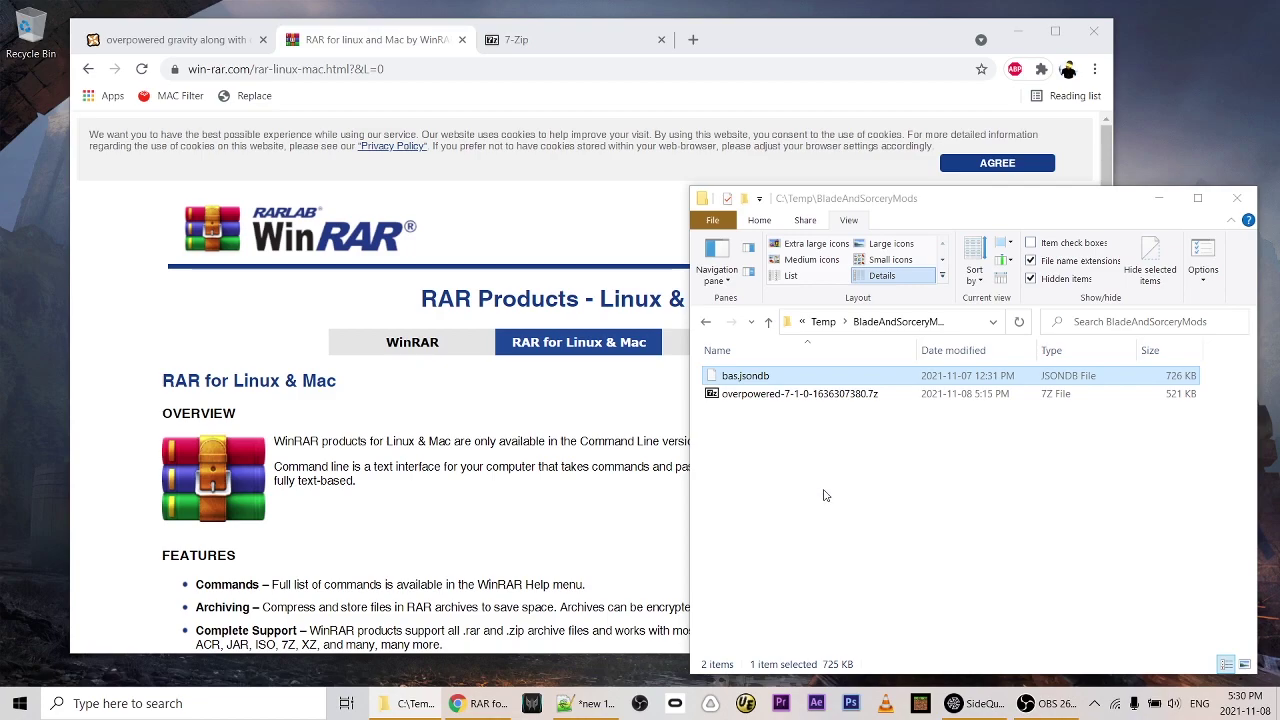
drag(1000, 201, 1013, 202)
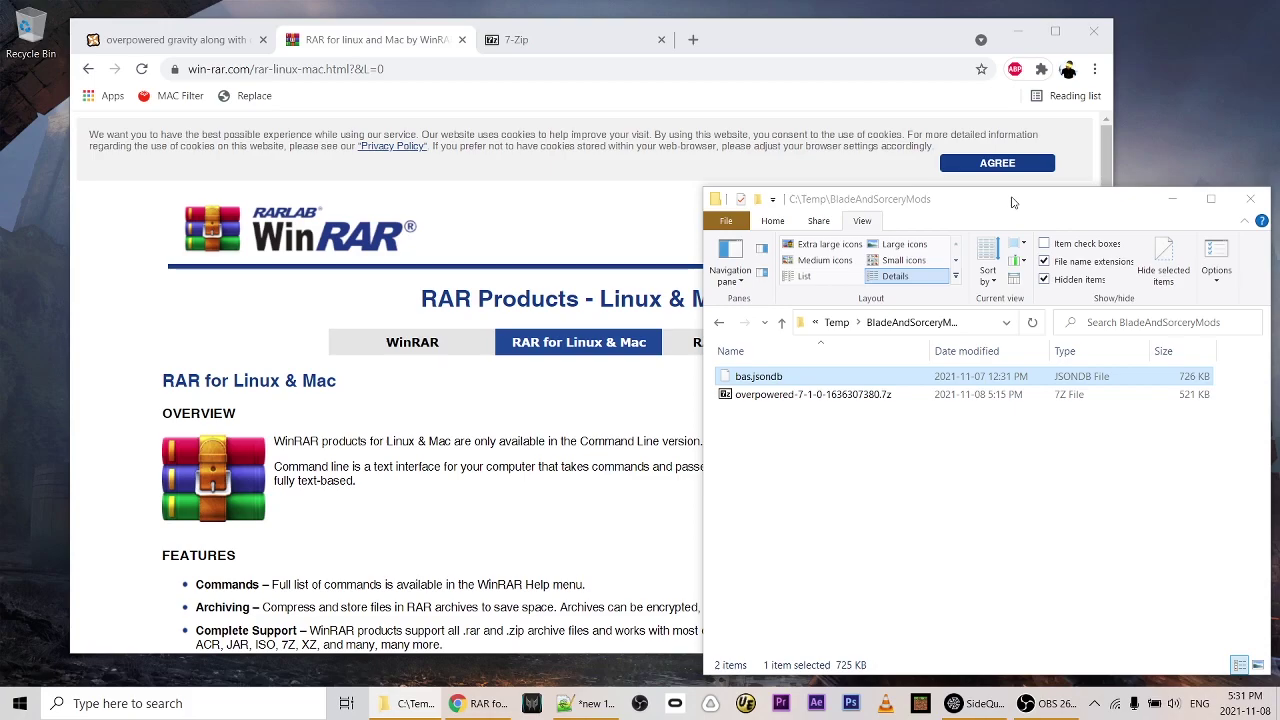
- Open SideQuest's headset file browser alongside the note holding the obb folder path
click(986, 705)
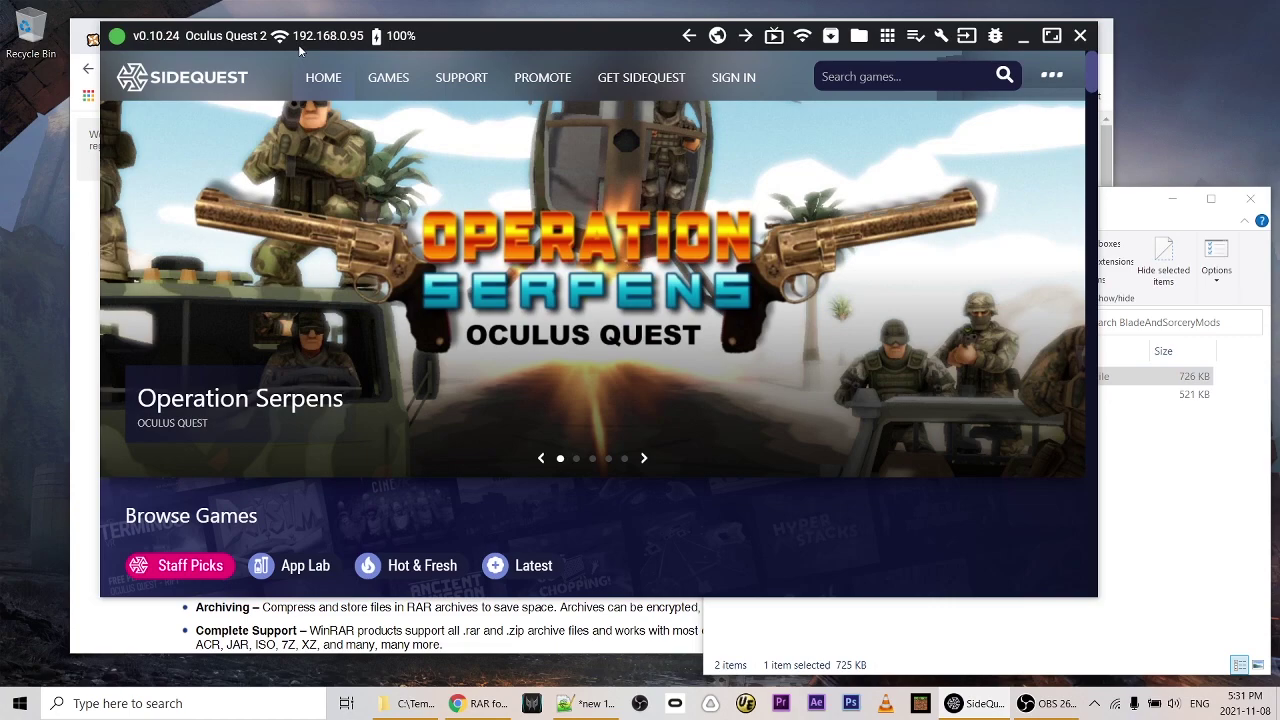
click(861, 38)
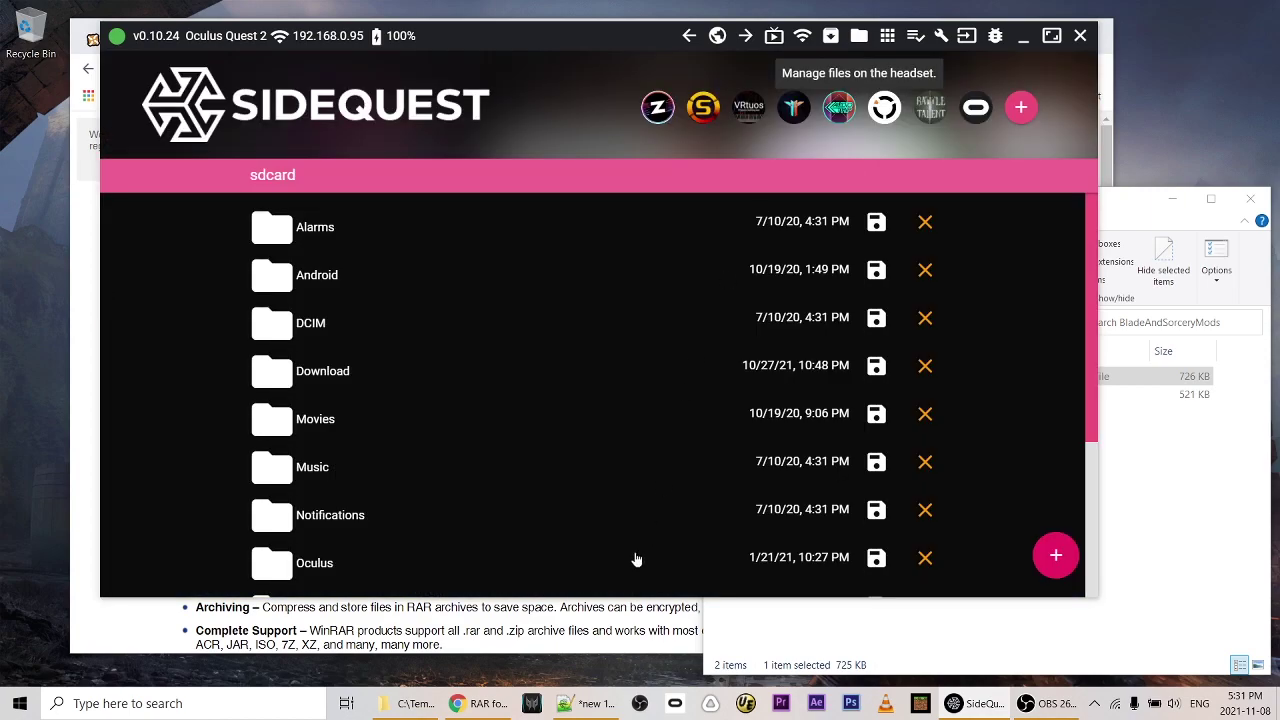
click(592, 703)
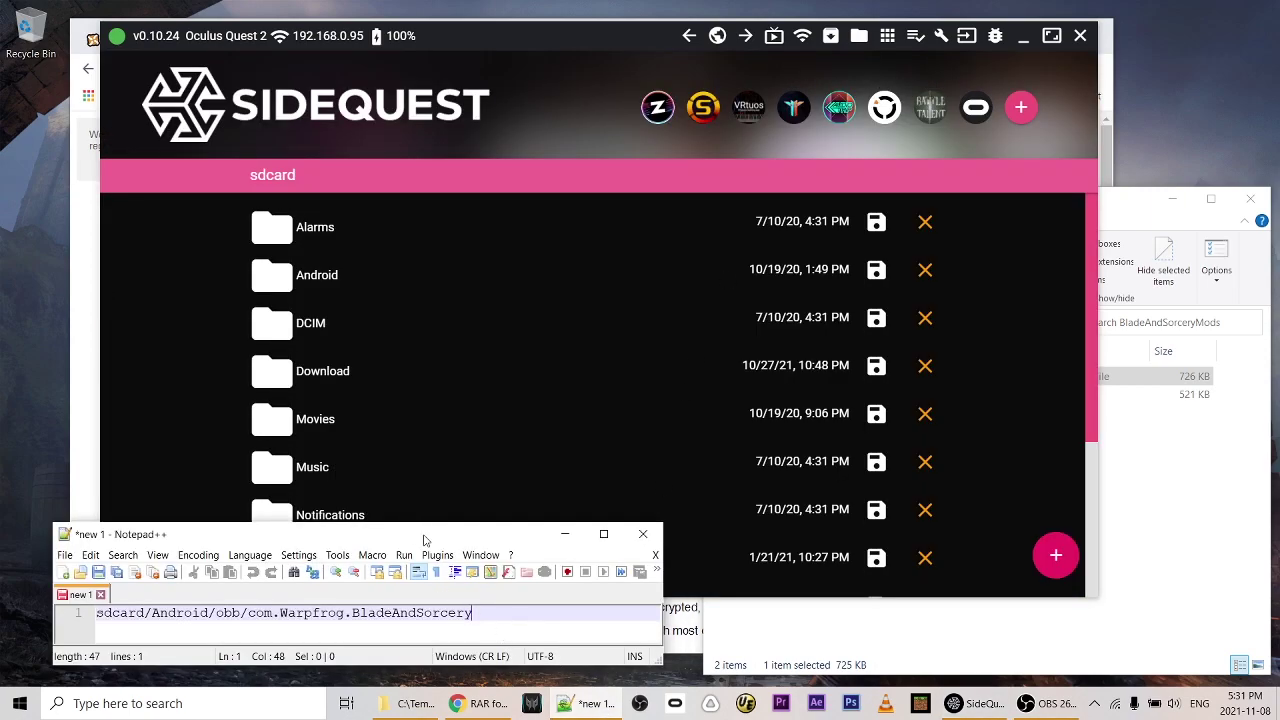
drag(427, 541, 427, 551)
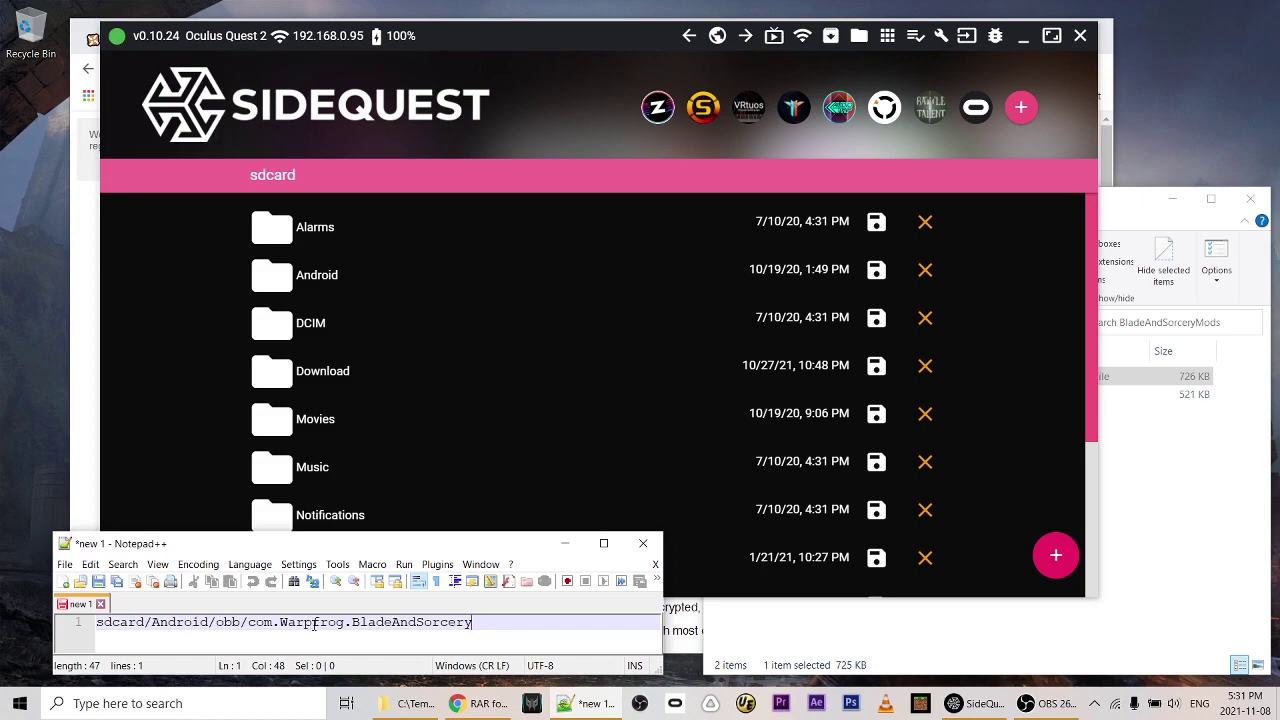
- Go to Android > obb > com.Warpfrog.BladeAndSorcery and start saving bas.jsondb to the PC
click(274, 288)
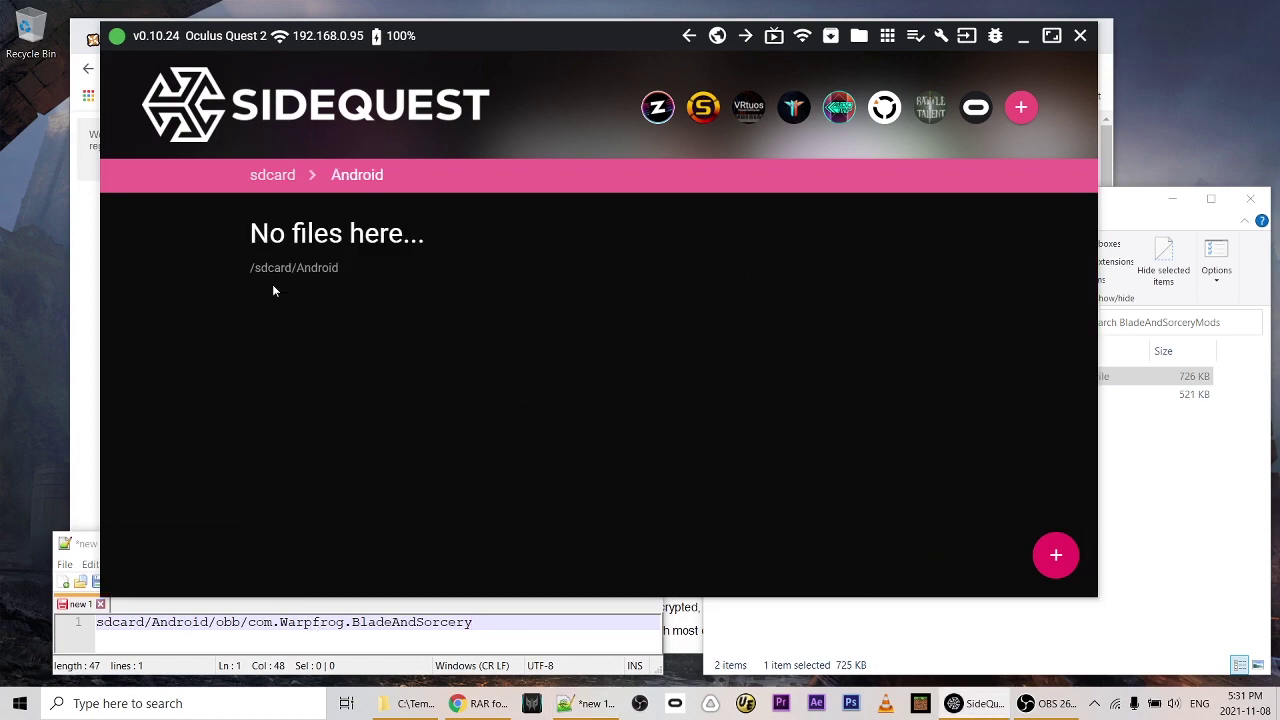
click(273, 284)
scroll(480, 380, down, 5)
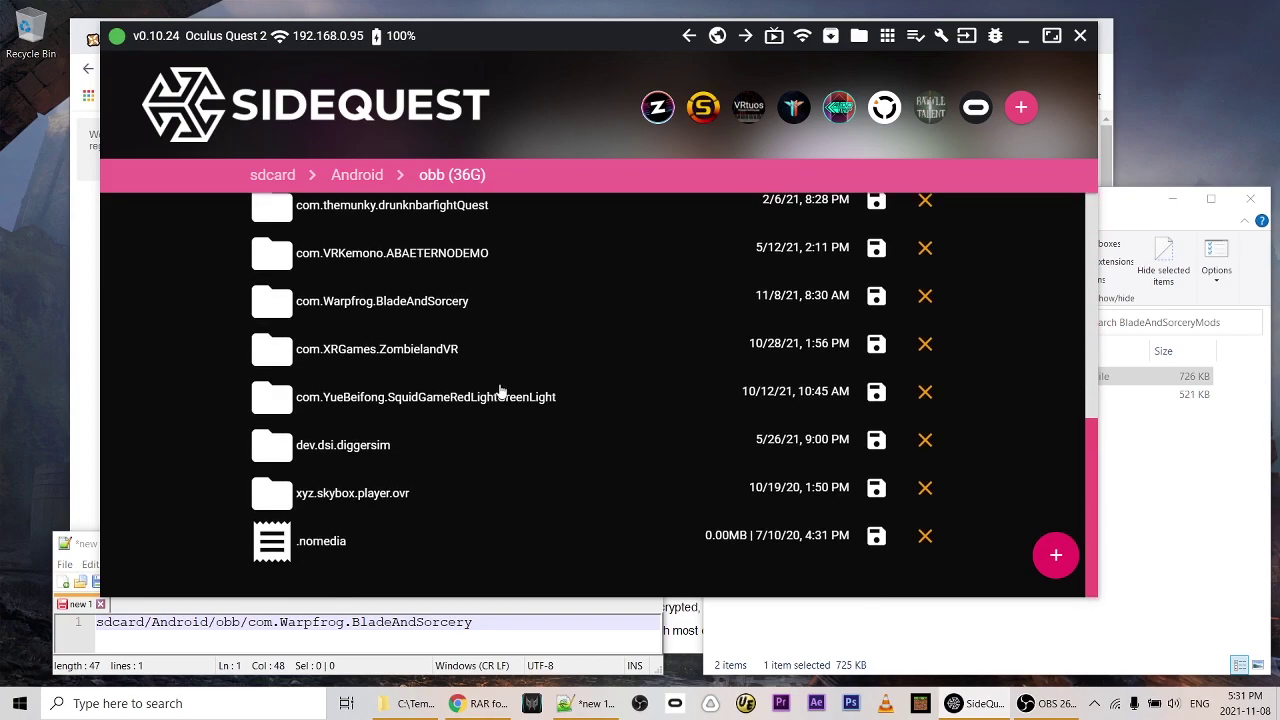
click(284, 308)
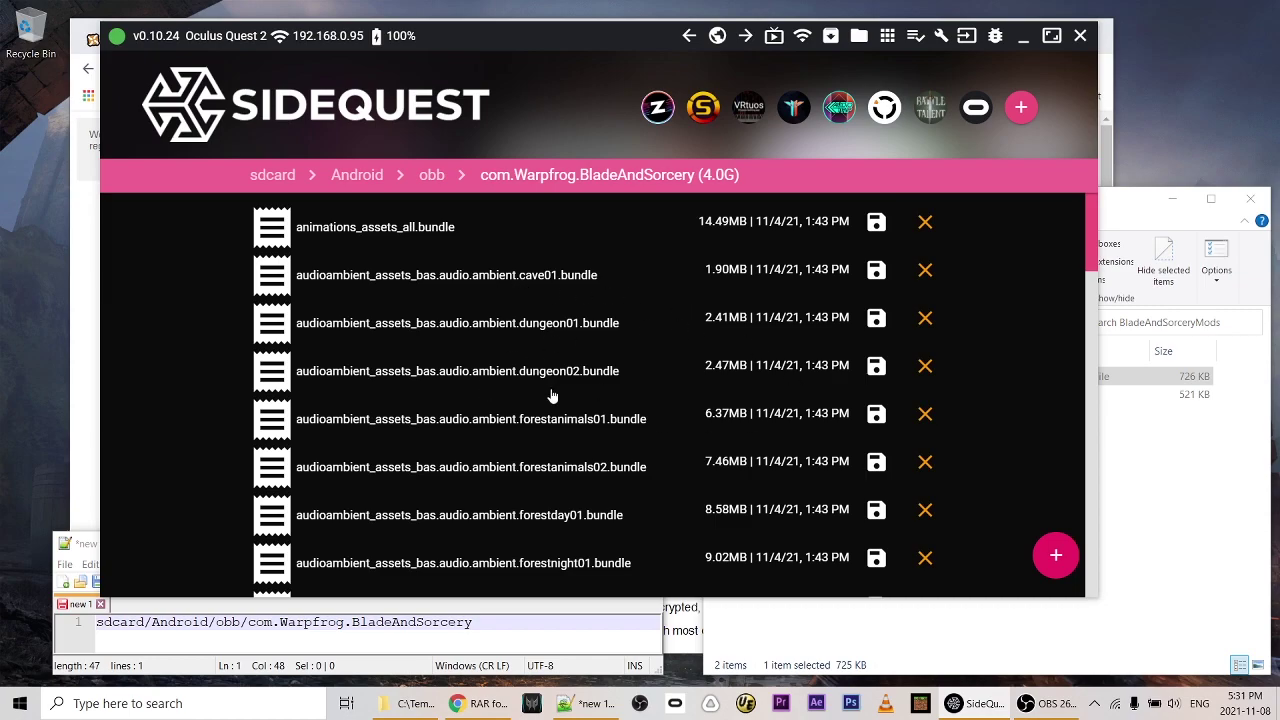
scroll(551, 400, down, 3)
scroll(688, 348, down, 4)
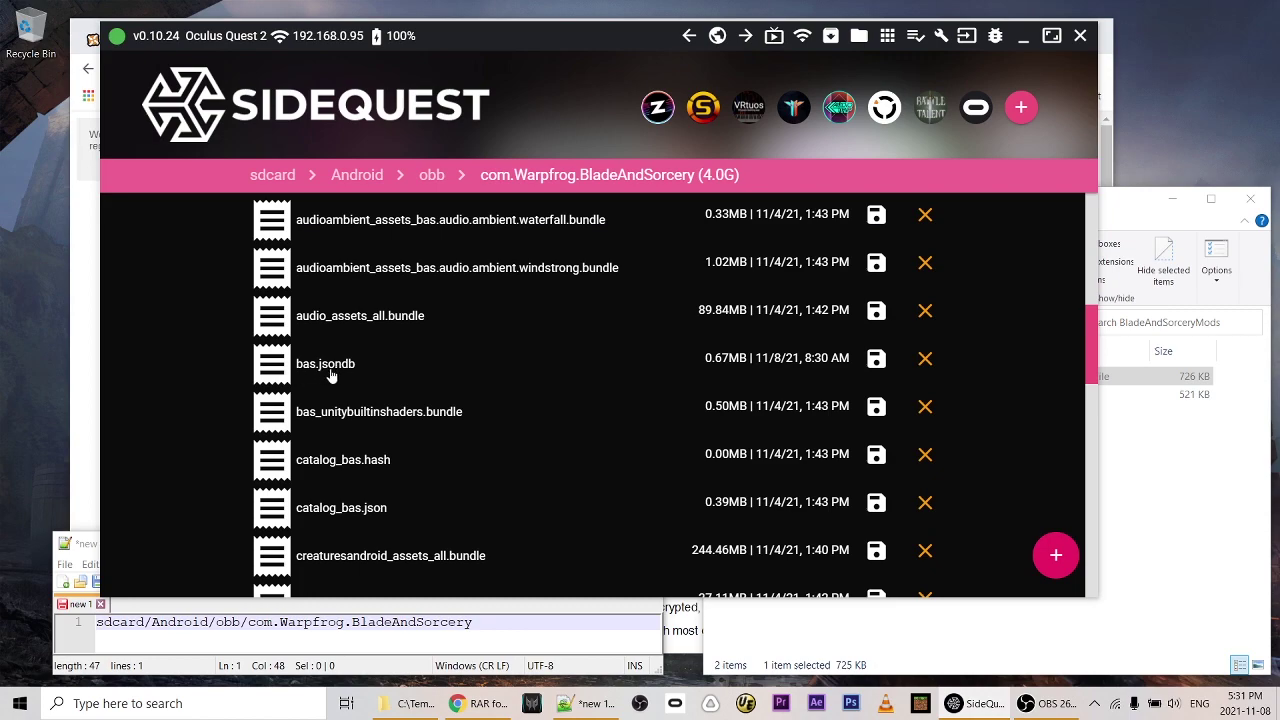
click(876, 360)
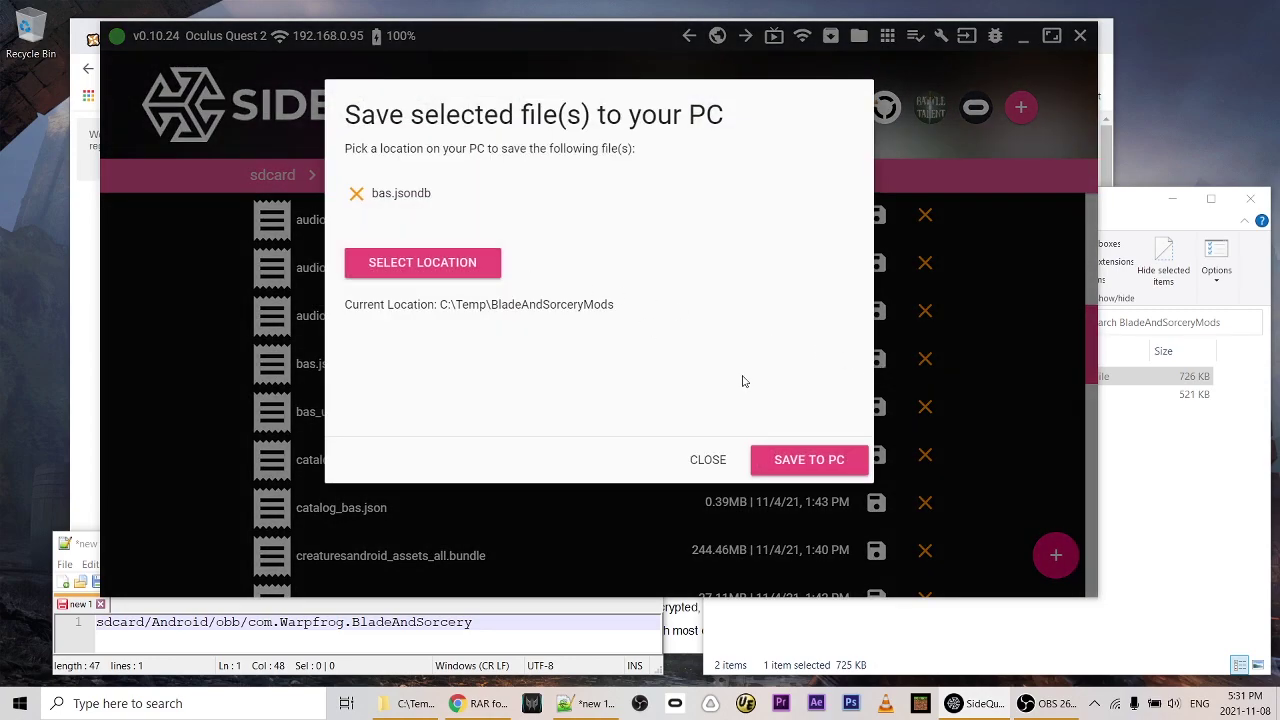
- Save the headset's bas.jsondb into a new 'Backup' folder under C:\Temp\BladeAndSorceryMods
click(466, 272)
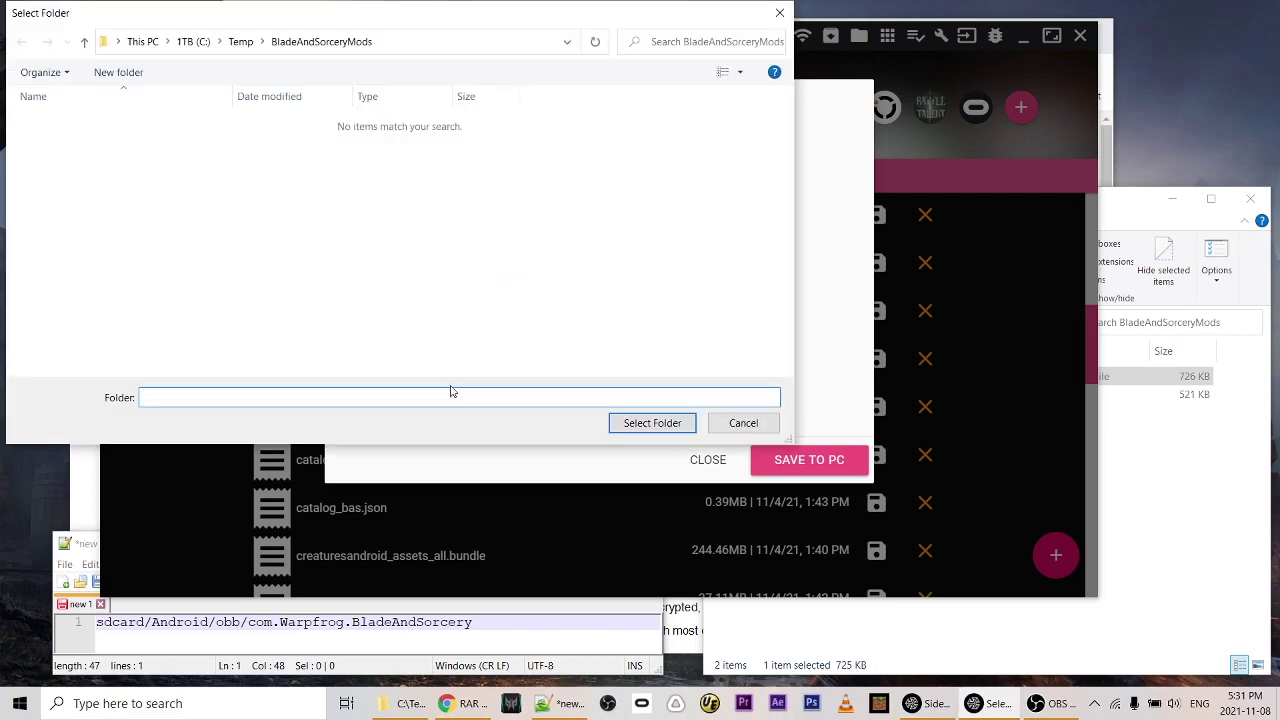
click(120, 72)
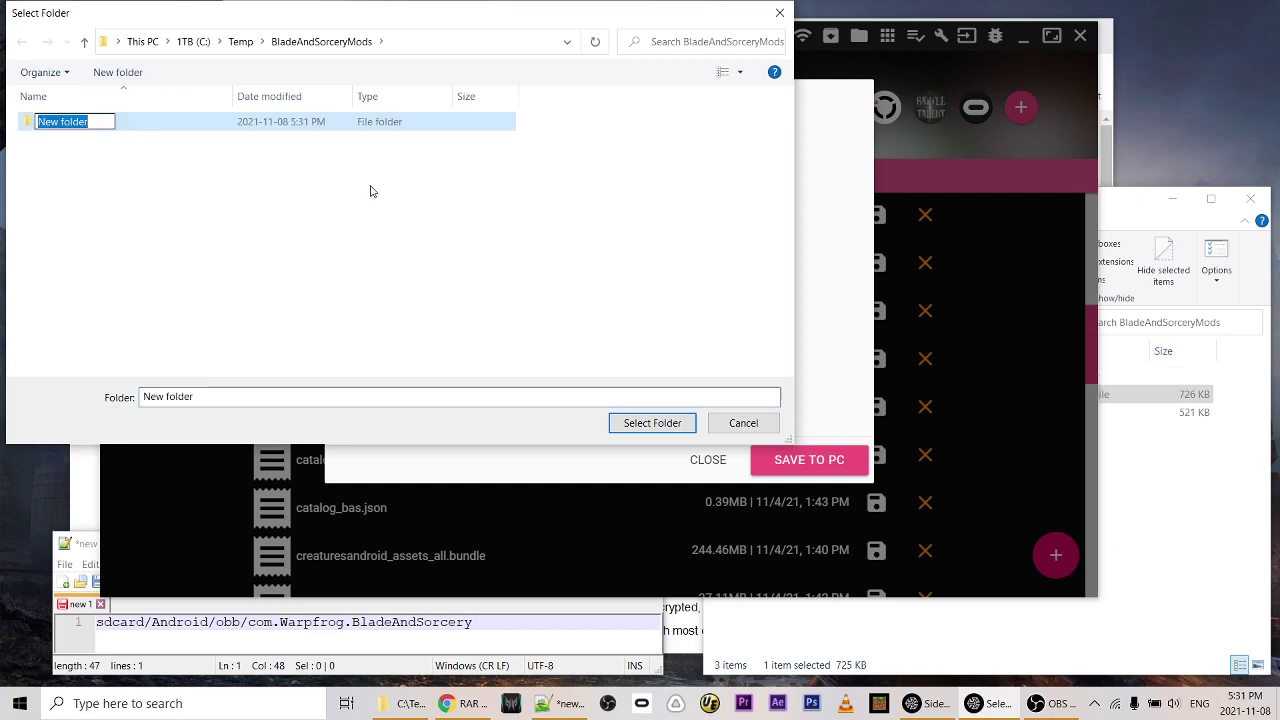
text(Backup)
key(Return)
key(Return)
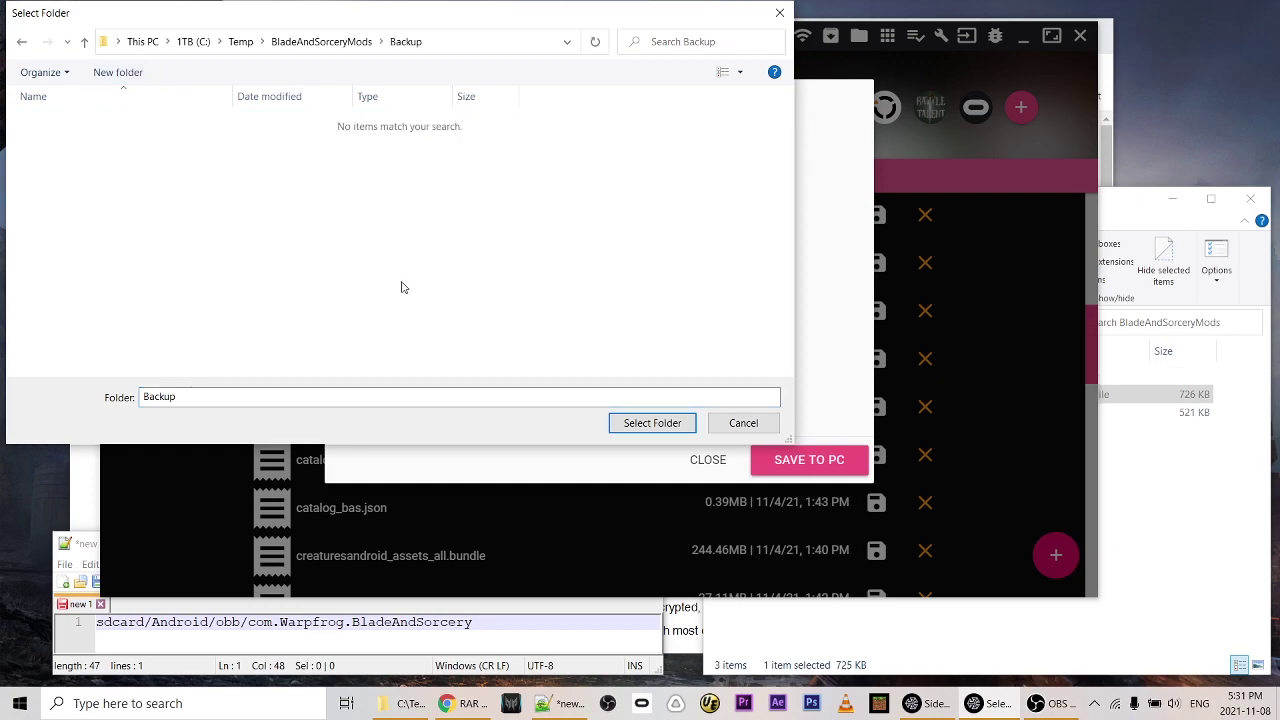
click(665, 423)
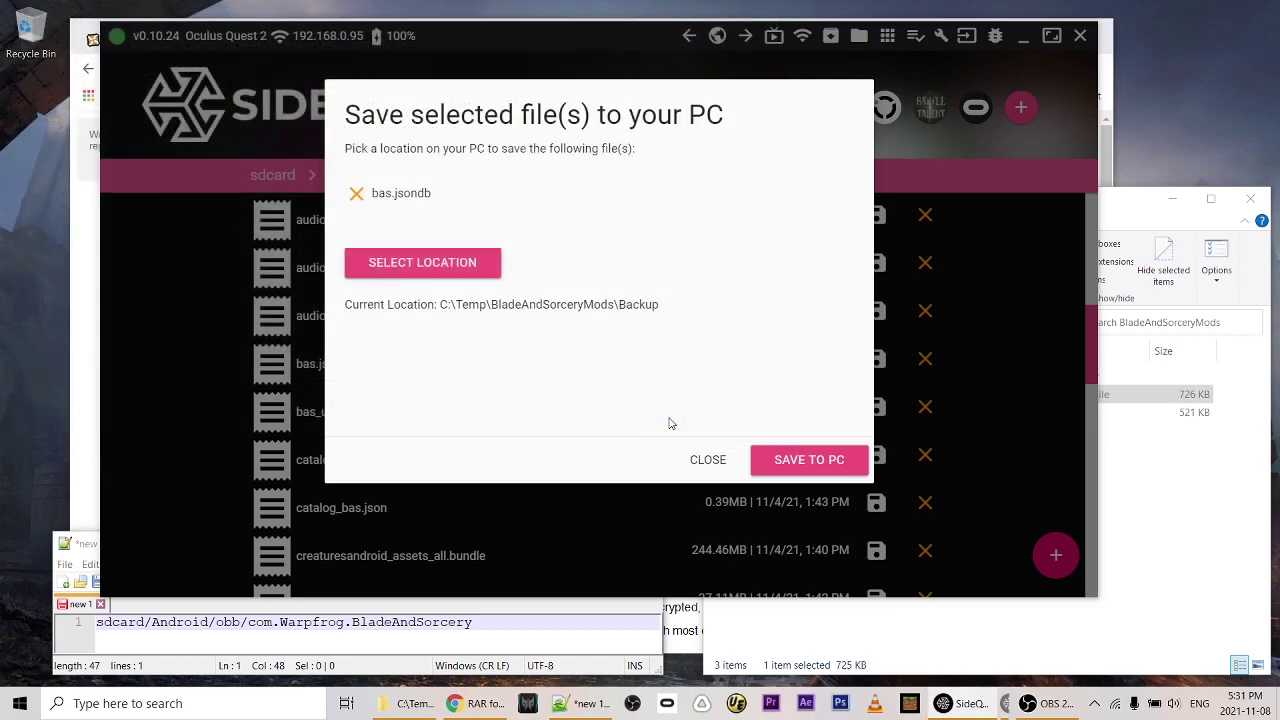
click(836, 457)
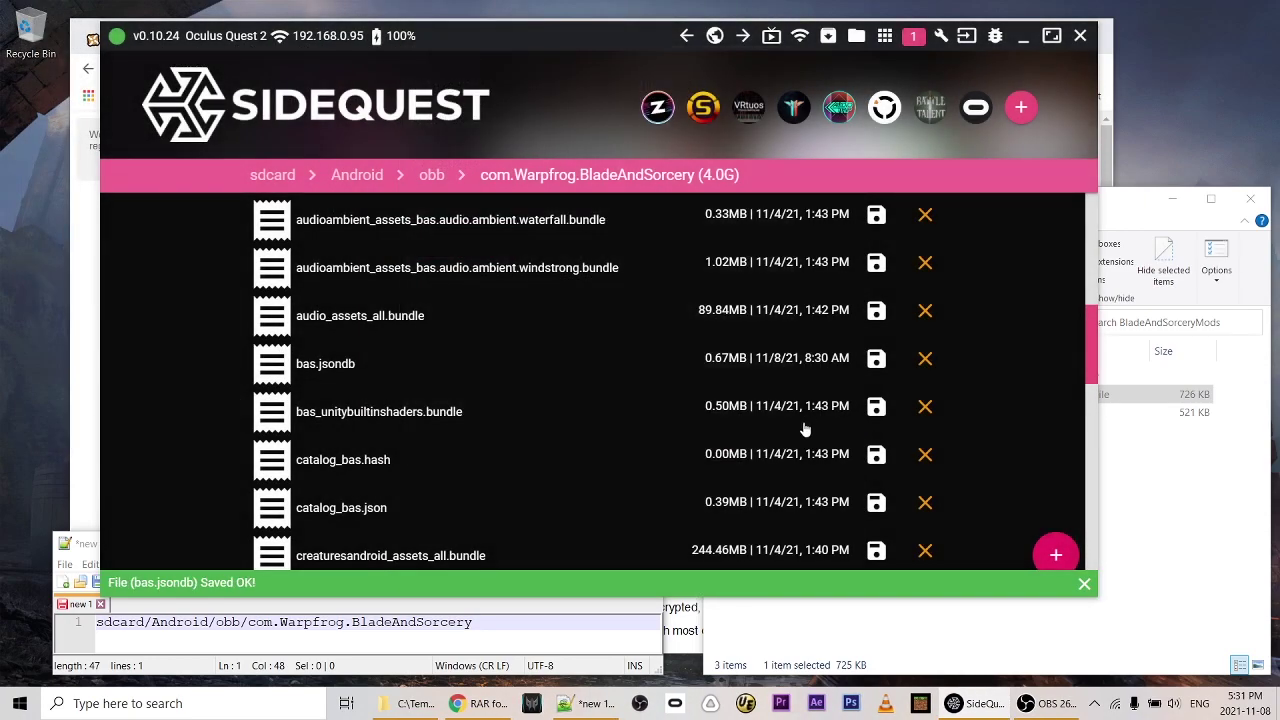
- Confirm the Backup folder sits beside bas.jsondb, then return to SideQuest's obb folder listing
click(1160, 500)
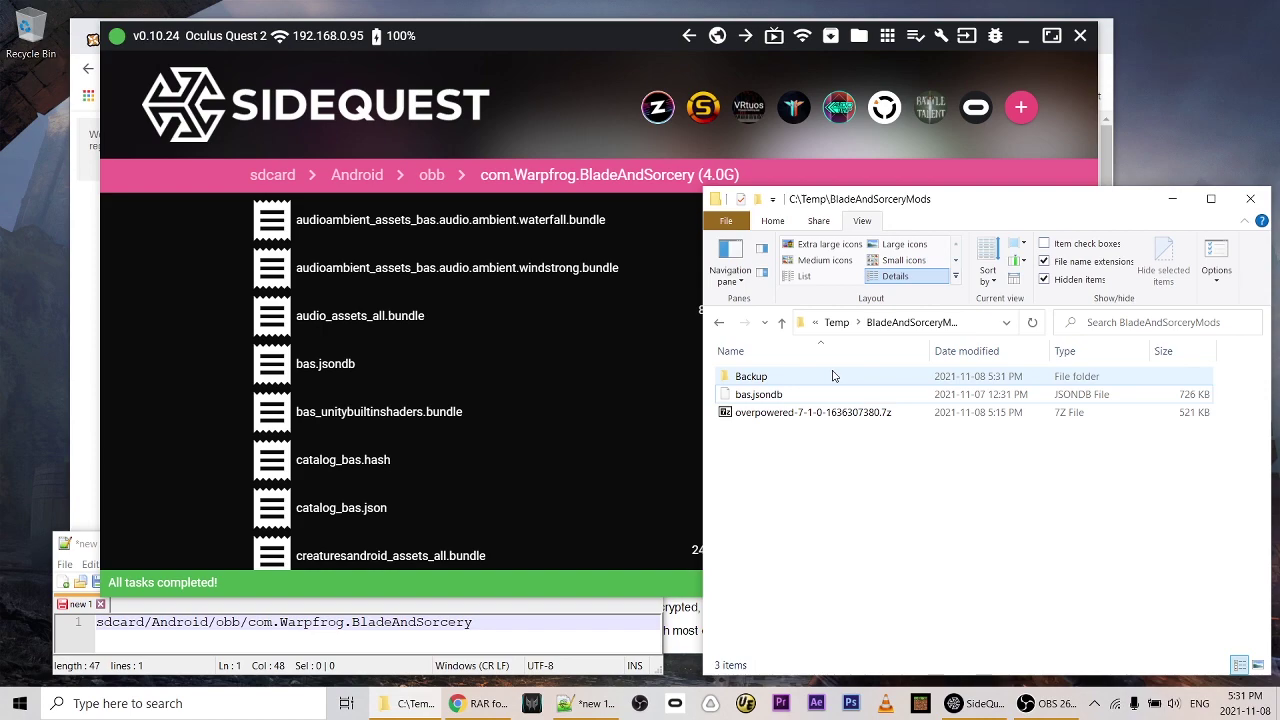
click(800, 394)
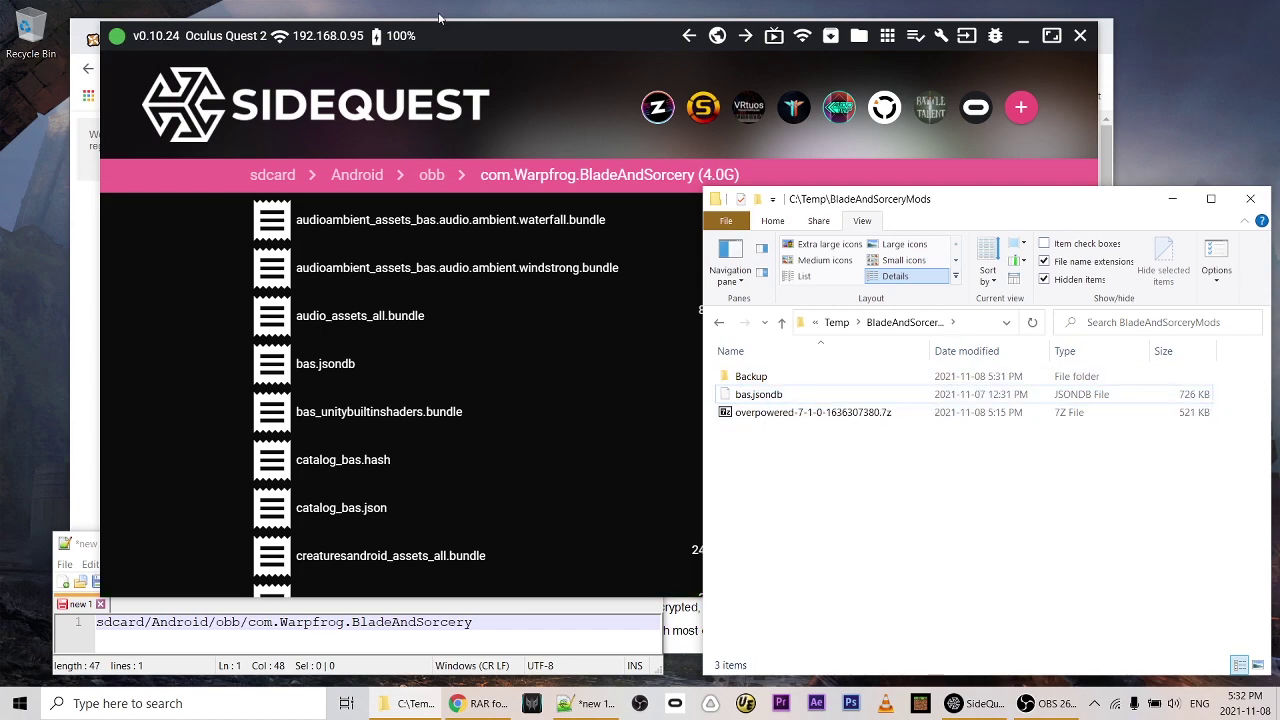
click(489, 44)
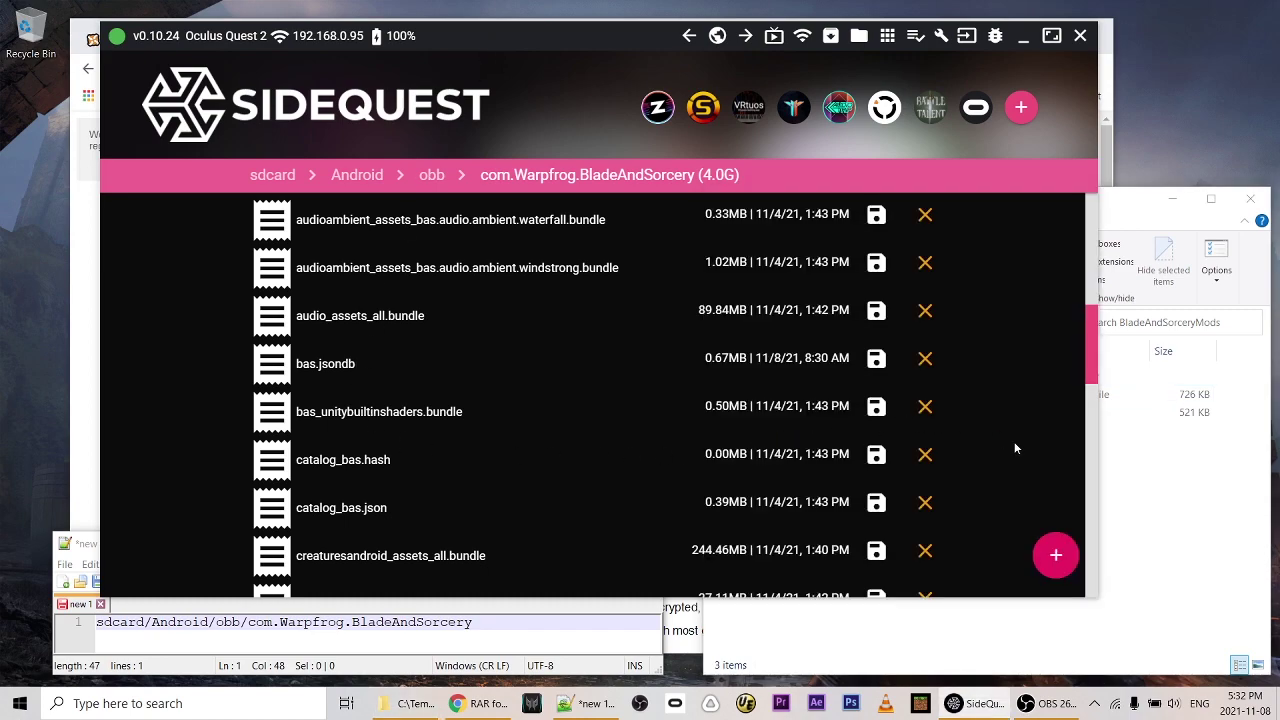
mouse_move(1065, 563)
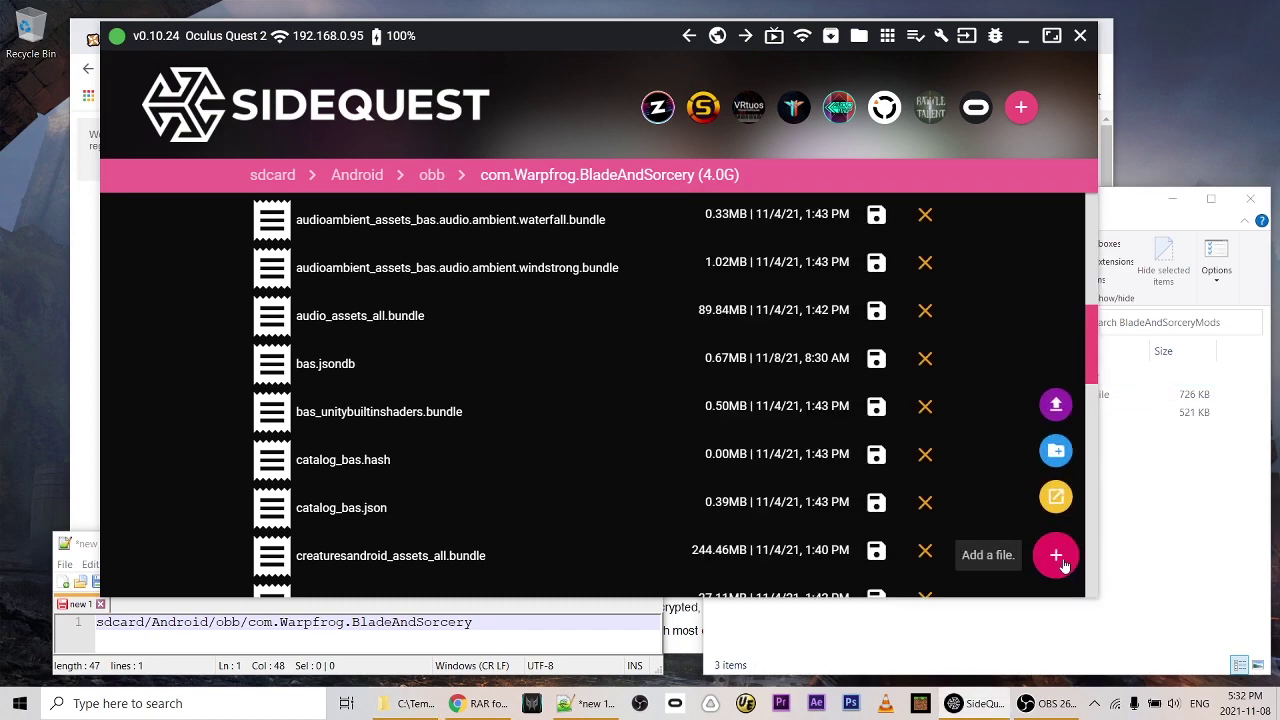
- Pick bas.jsondb from the PC's BladeAndSorceryMods folder and upload it into com.Warpfrog.BladeAndSorcery
click(1056, 405)
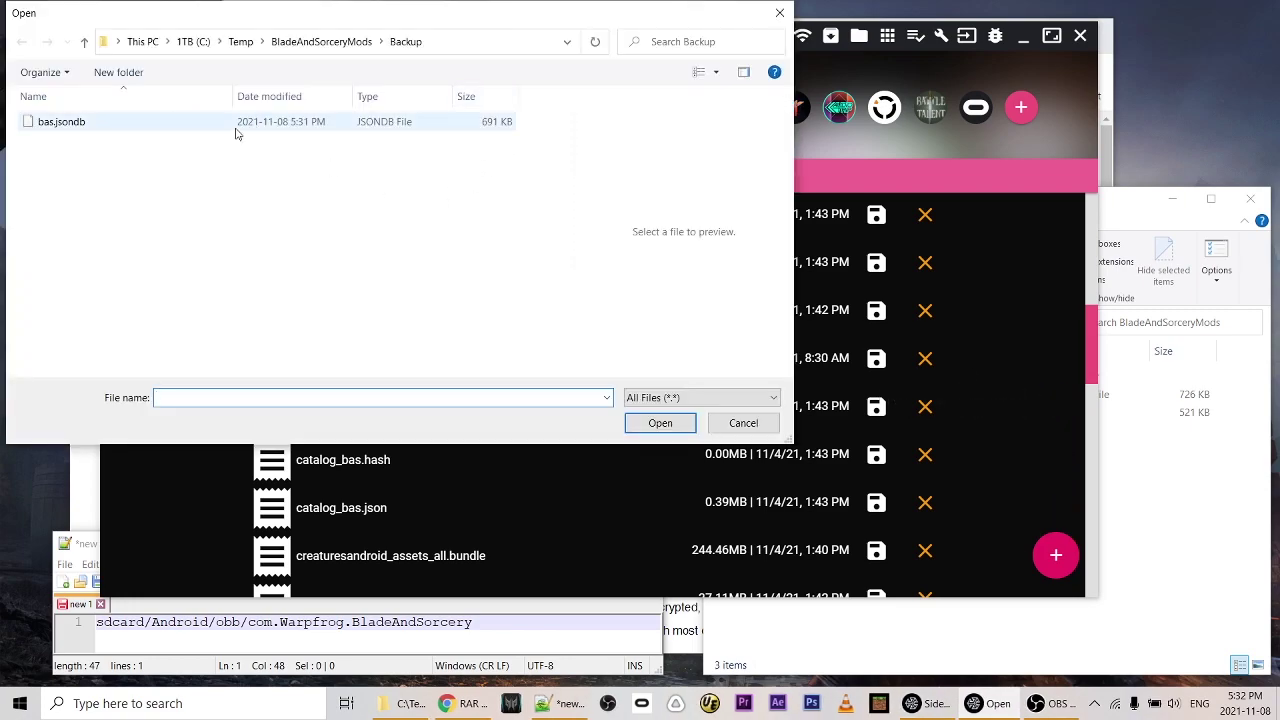
click(341, 41)
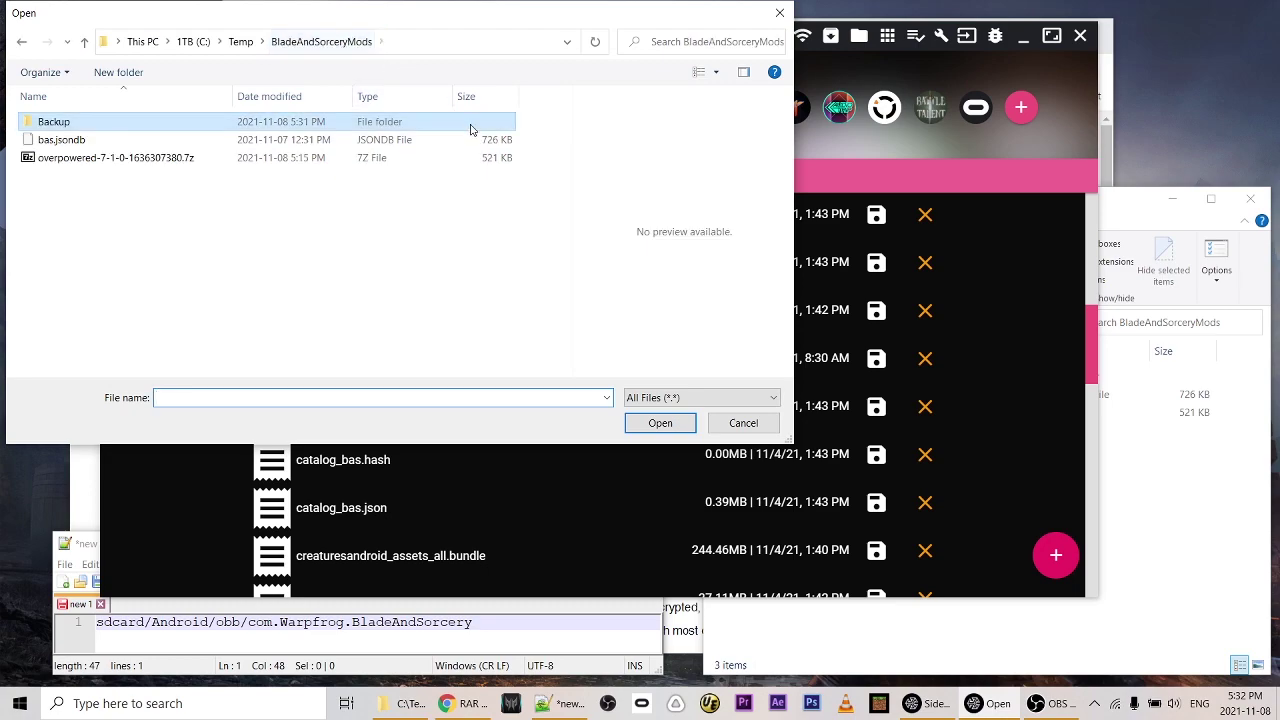
click(62, 139)
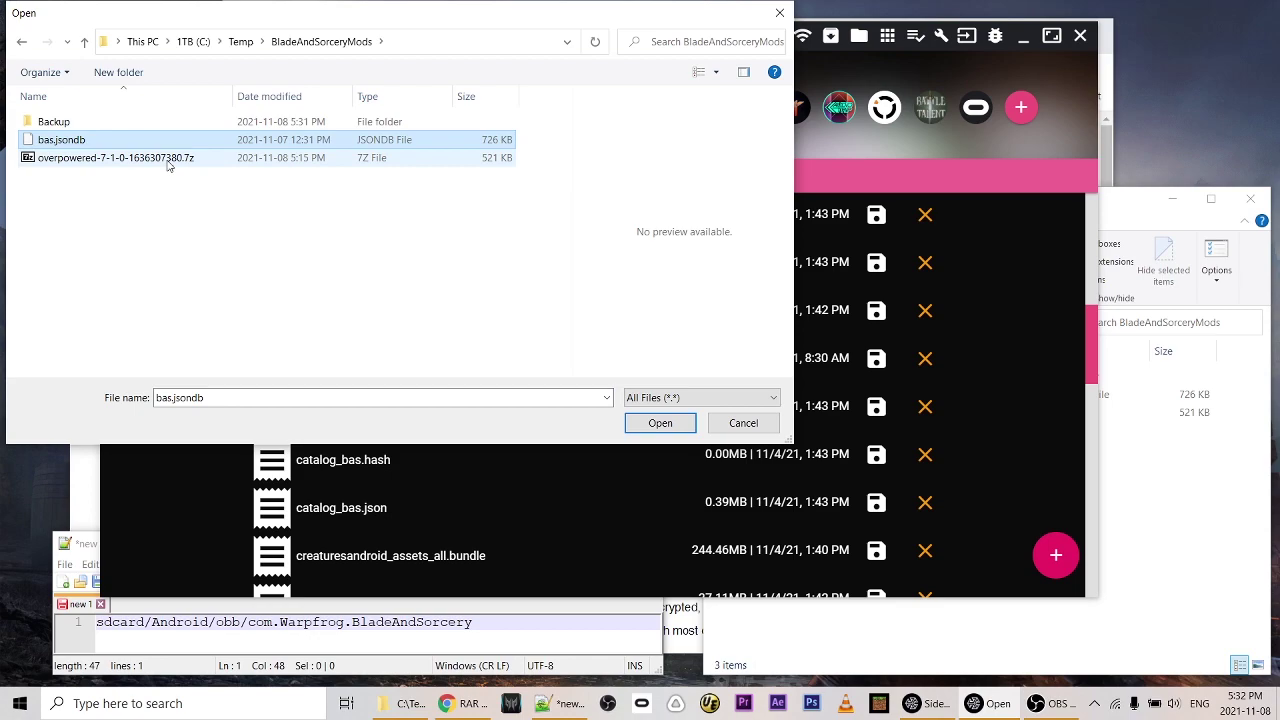
click(671, 423)
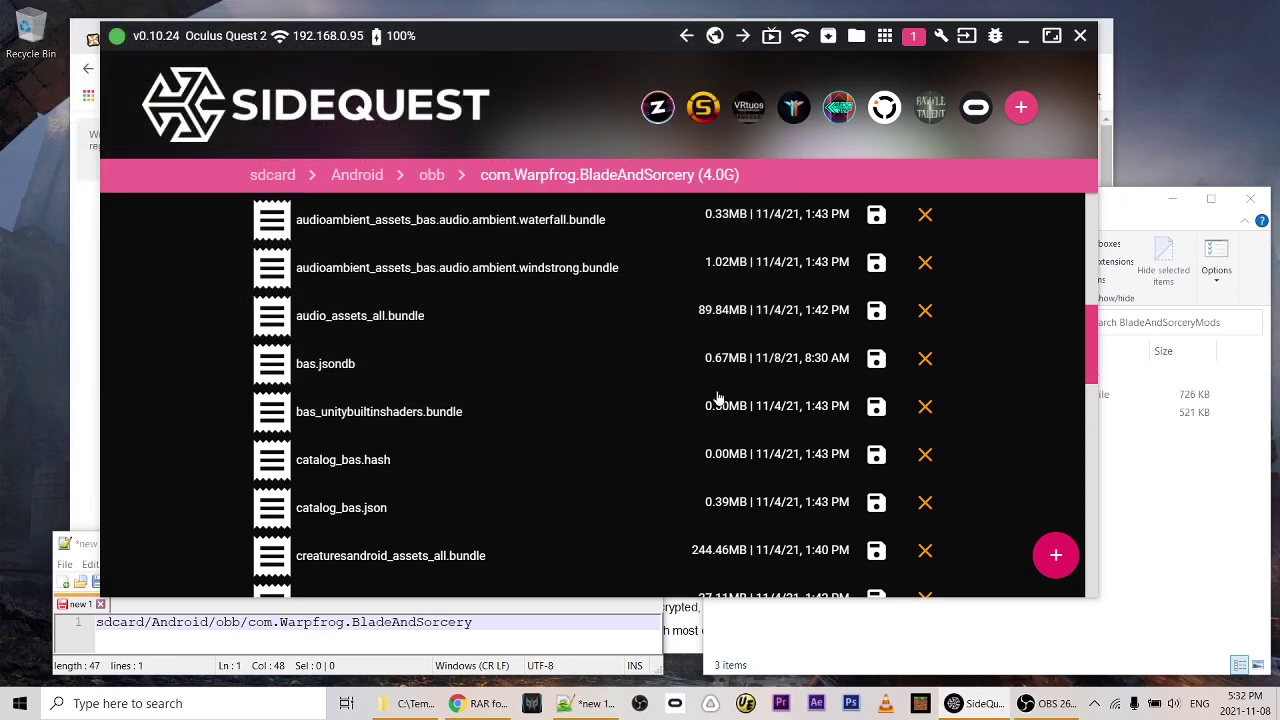
scroll(305, 369, up, 5)
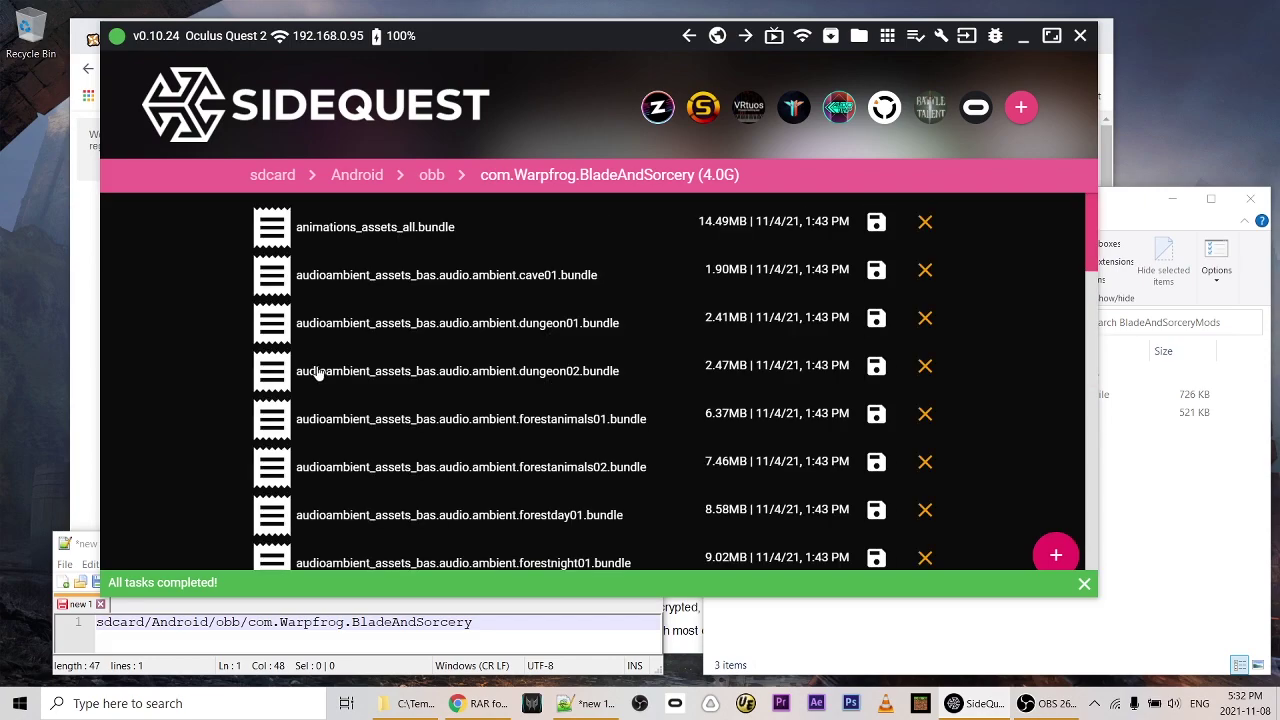
scroll(466, 409, down, 8)
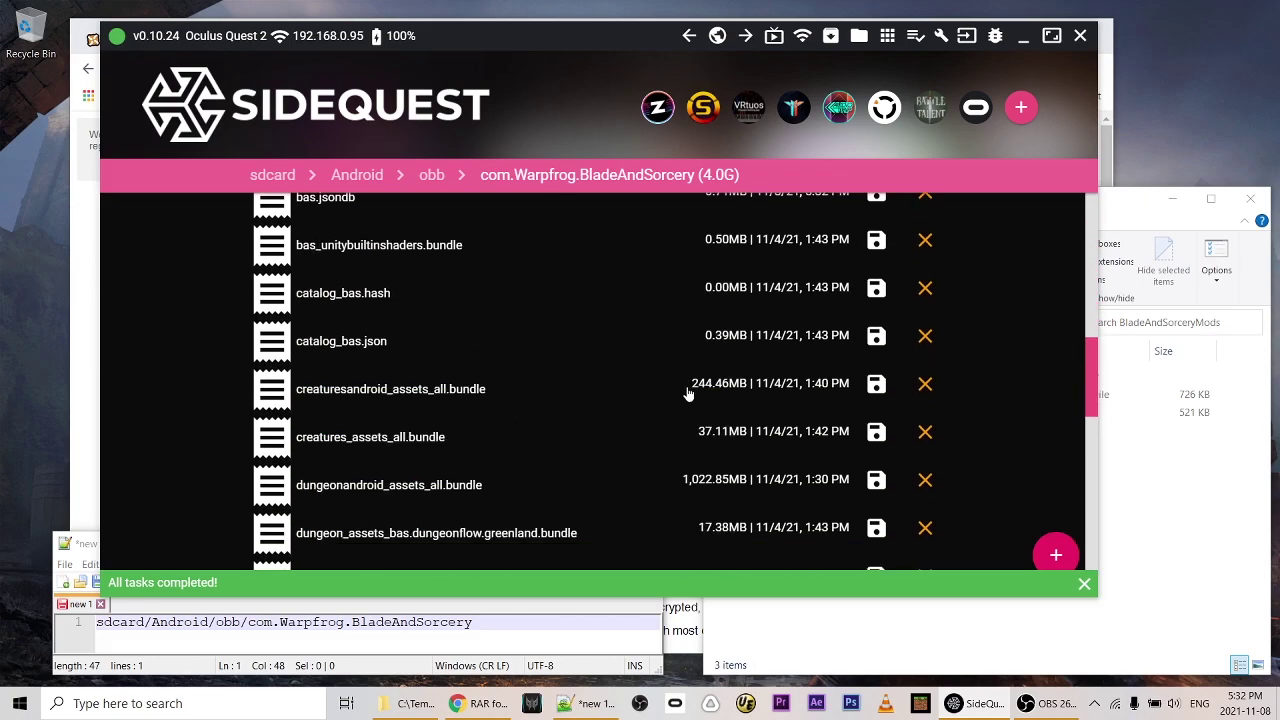
scroll(652, 412, down, 3)
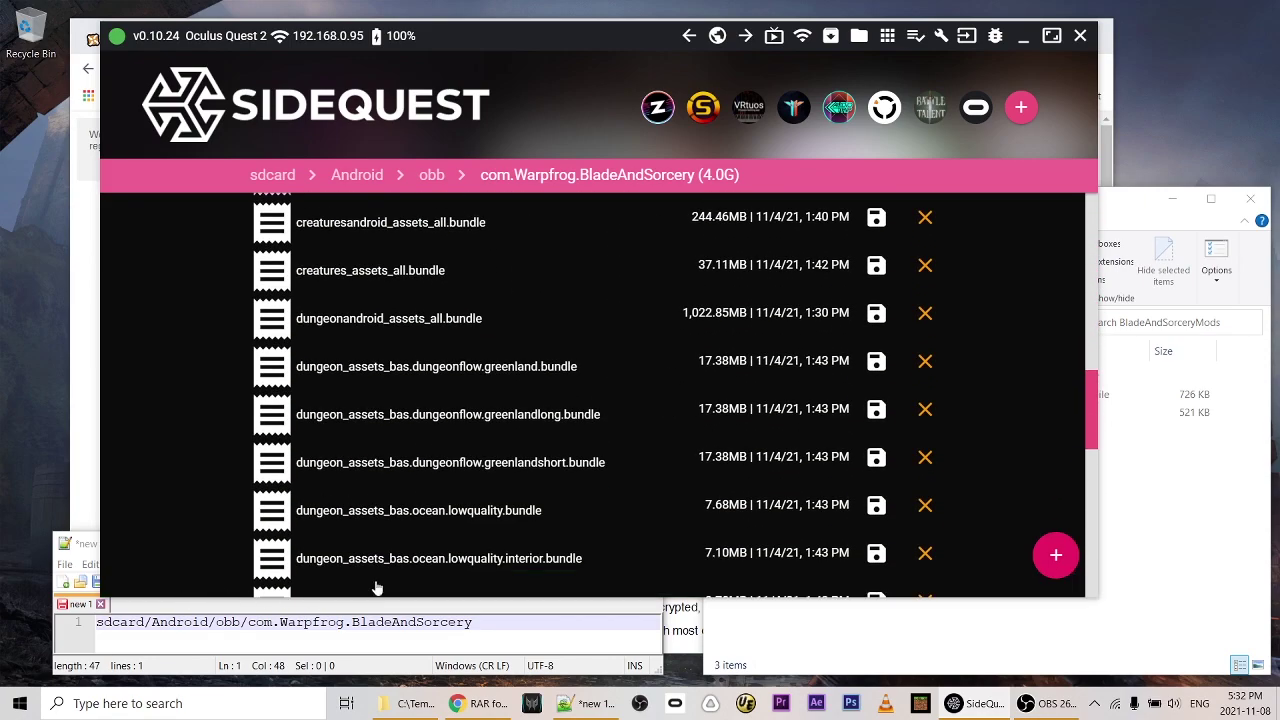